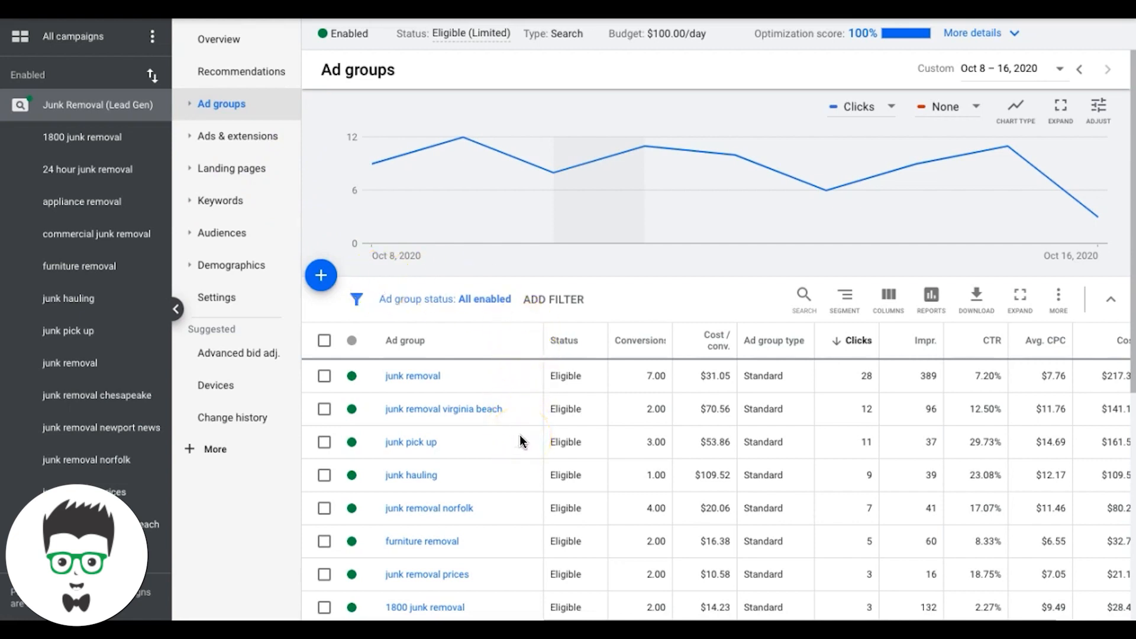
- Show the Search Keywords report for the Junk Removal (Lead Gen) campaign
click(232, 203)
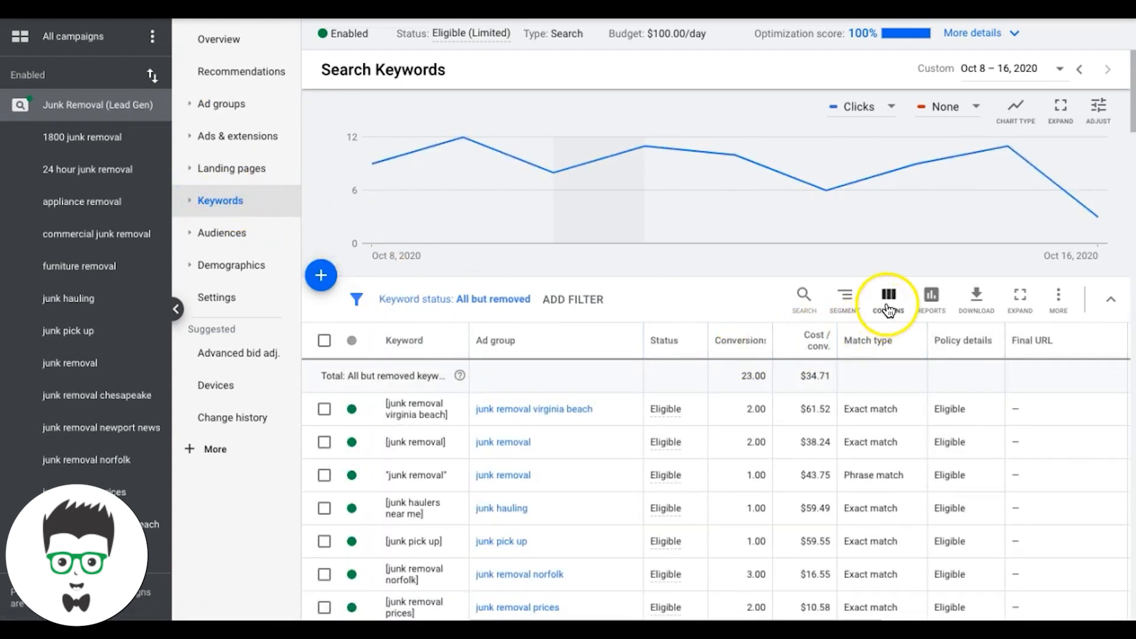
- In the keyword column editor, tick Est. first position bid under Attributes
click(887, 302)
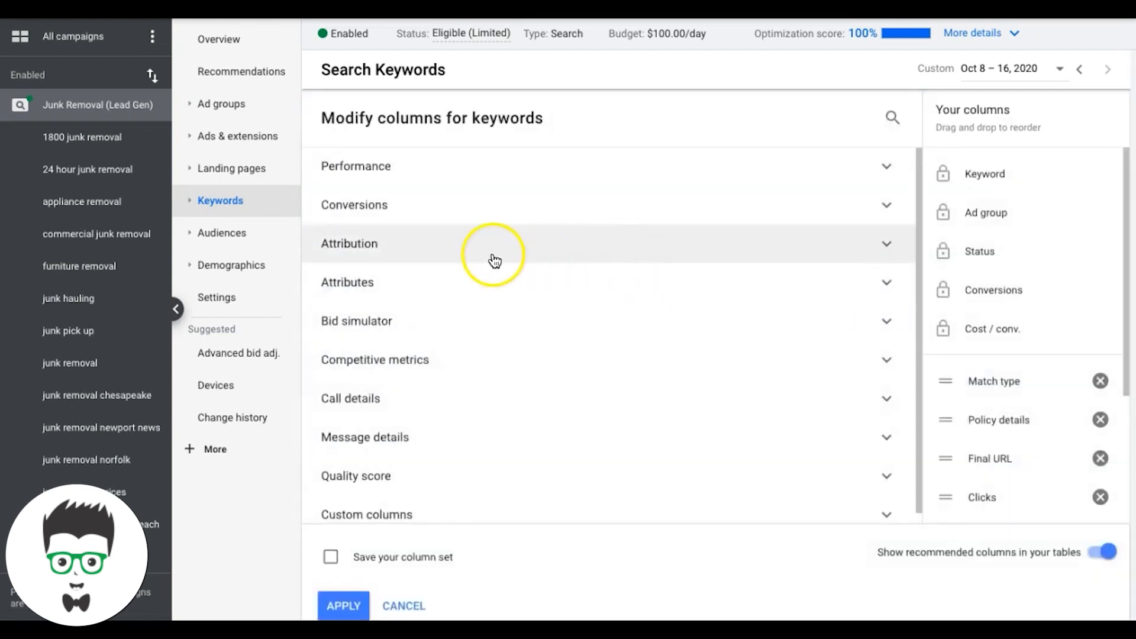
click(447, 287)
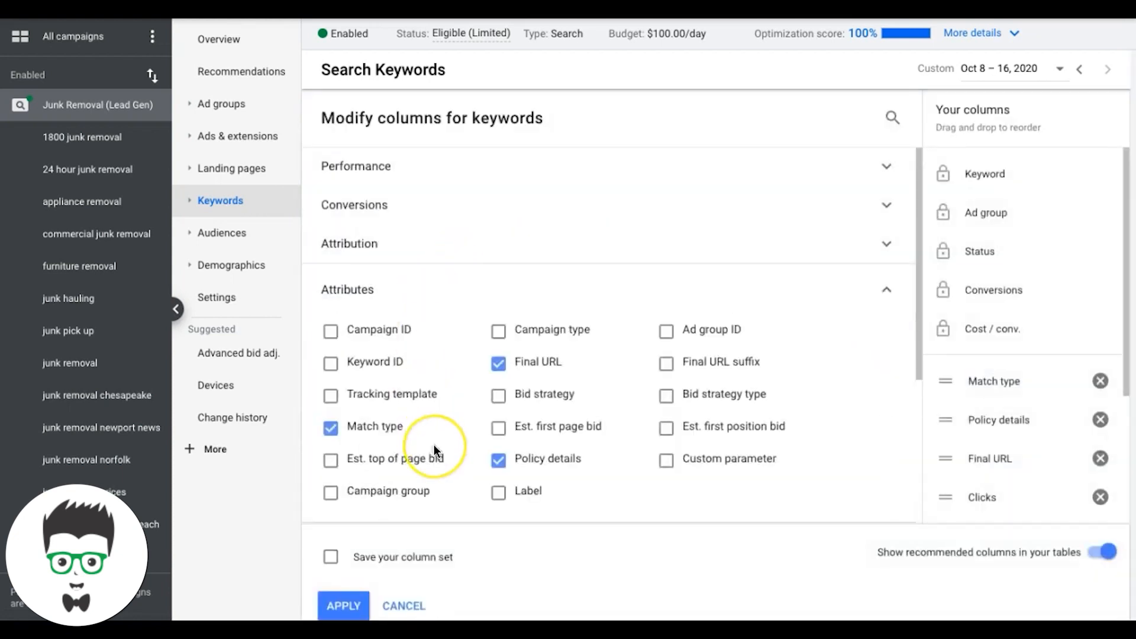
scroll(434, 450, down, 1)
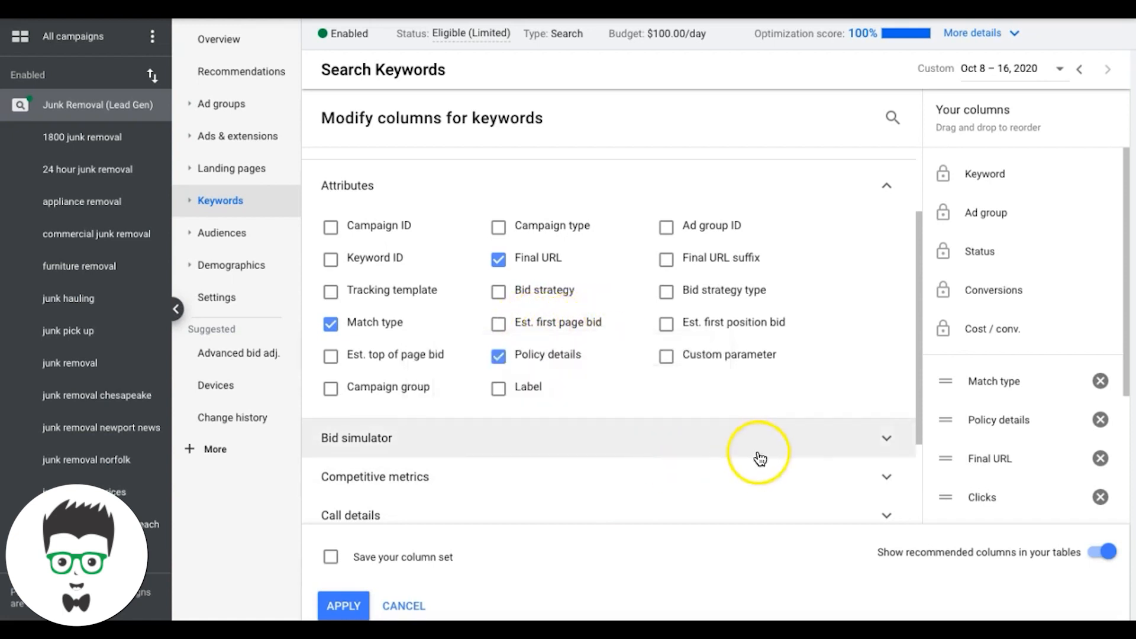
click(667, 324)
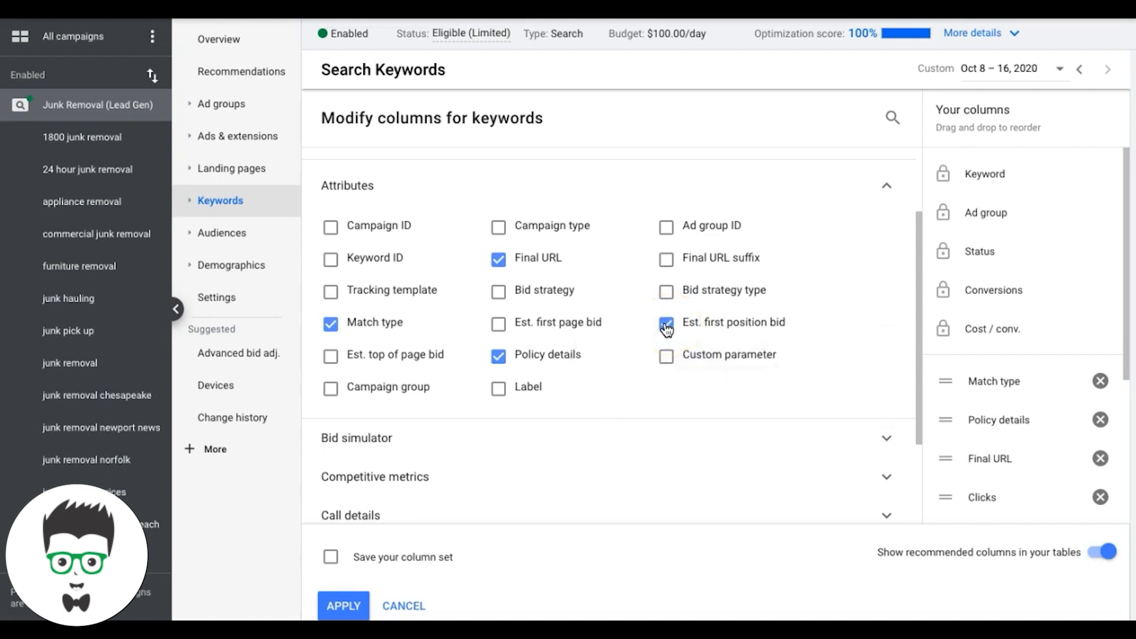
- Tick Est. top of page bid alongside Est. first position bid in the column editor
click(329, 356)
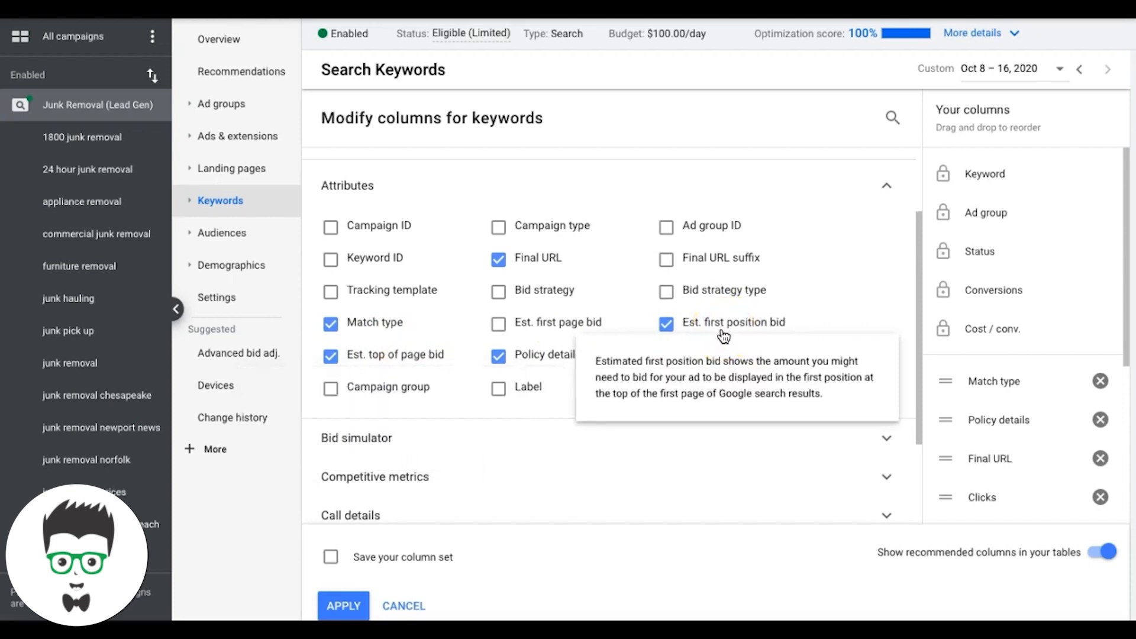
mouse_move(734, 322)
click(707, 334)
- Apply the columns so the keywords table shows Est. first position and top of page bid
click(342, 609)
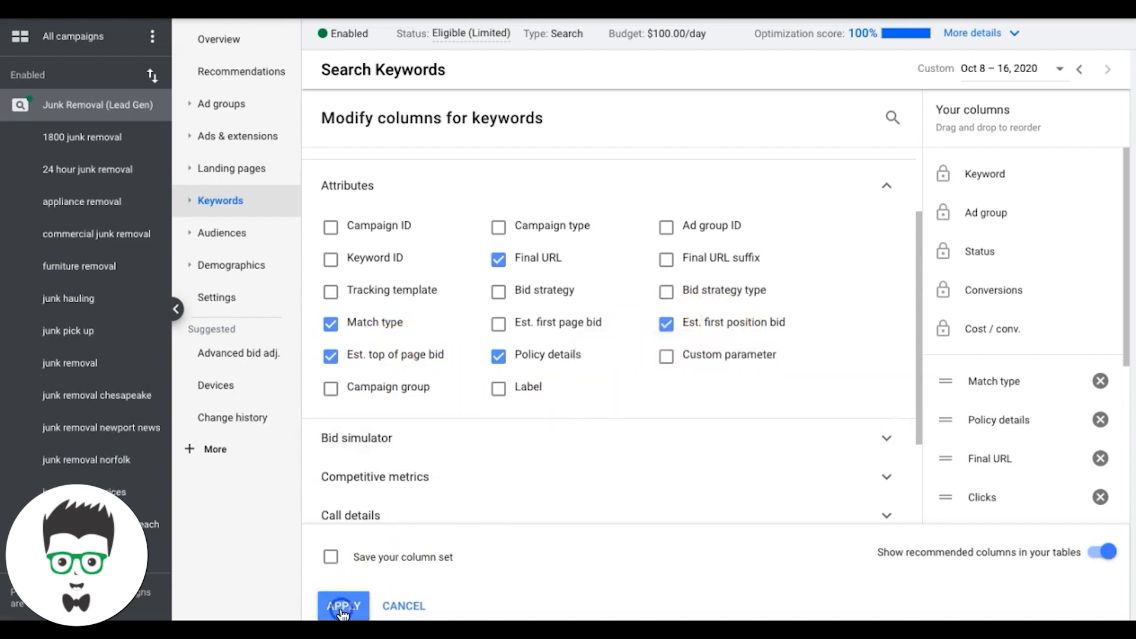
scroll(729, 440, right, 2)
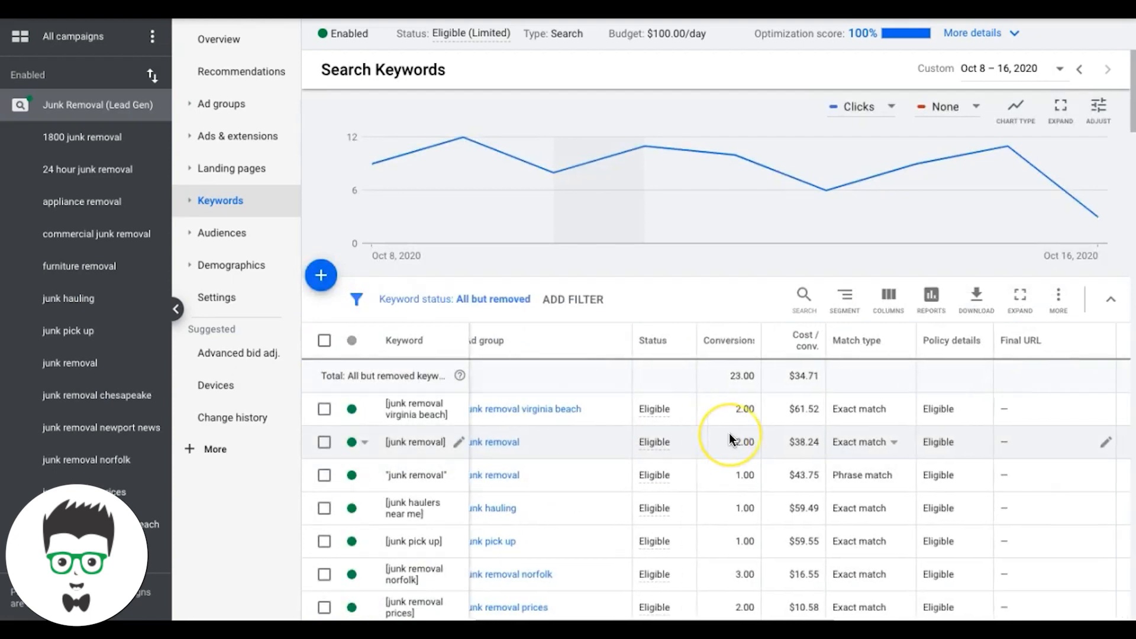
scroll(730, 440, right, 2)
scroll(730, 440, right, 2)
scroll(730, 440, right, 2)
scroll(729, 440, right, 1)
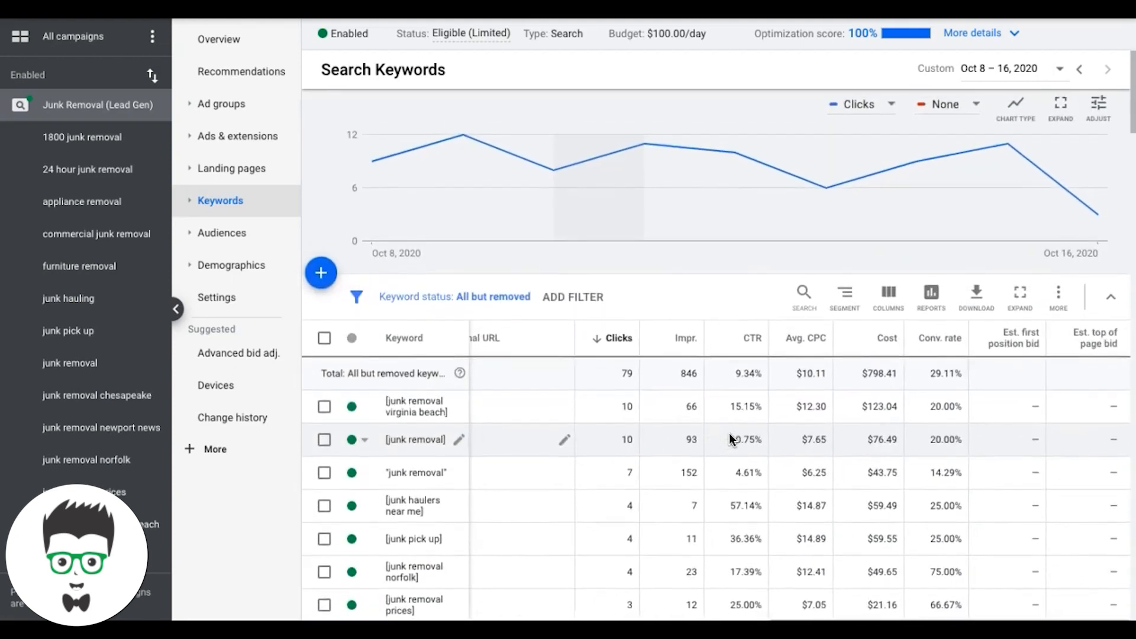
scroll(1014, 367, down, 2)
scroll(1012, 373, down, 3)
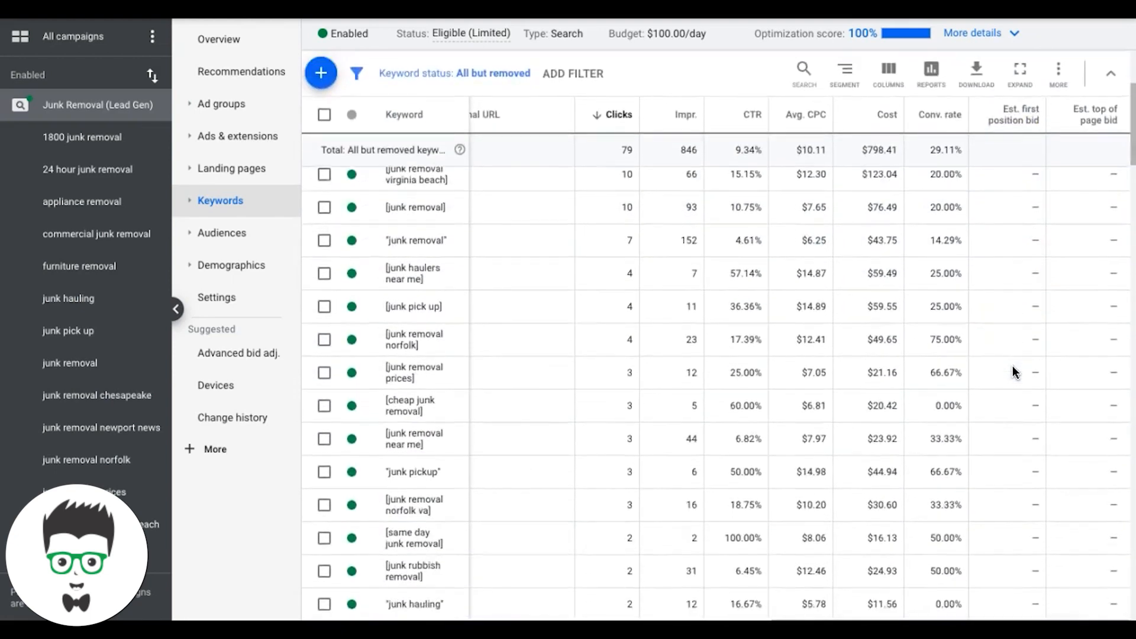
scroll(1013, 373, down, 3)
scroll(1013, 371, down, 1)
scroll(1014, 372, up, 4)
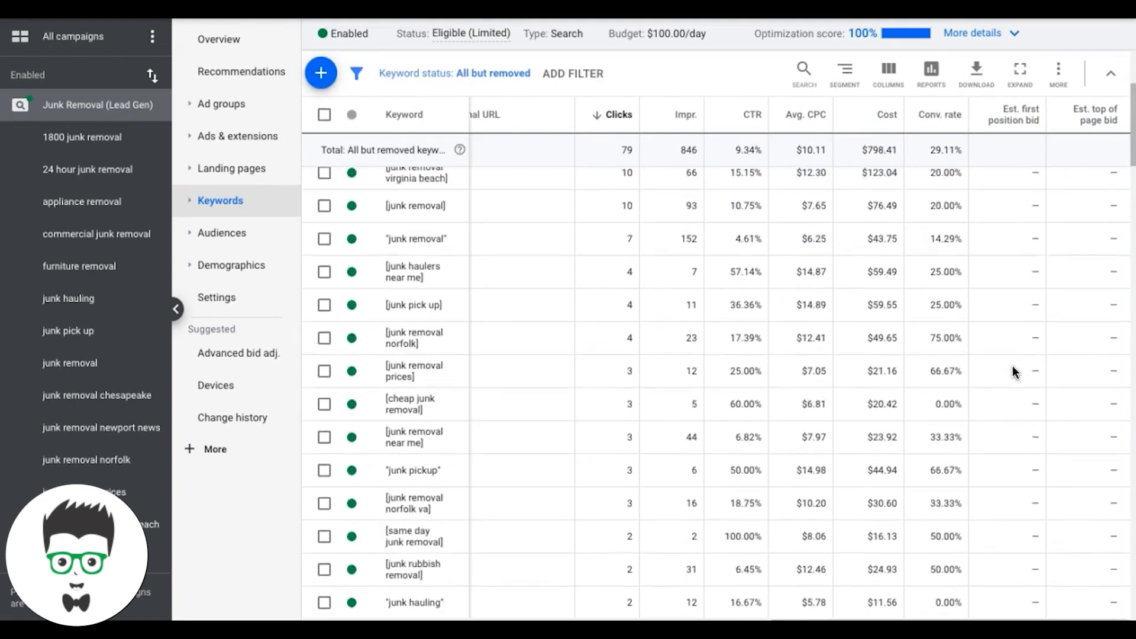
scroll(1014, 371, up, 2)
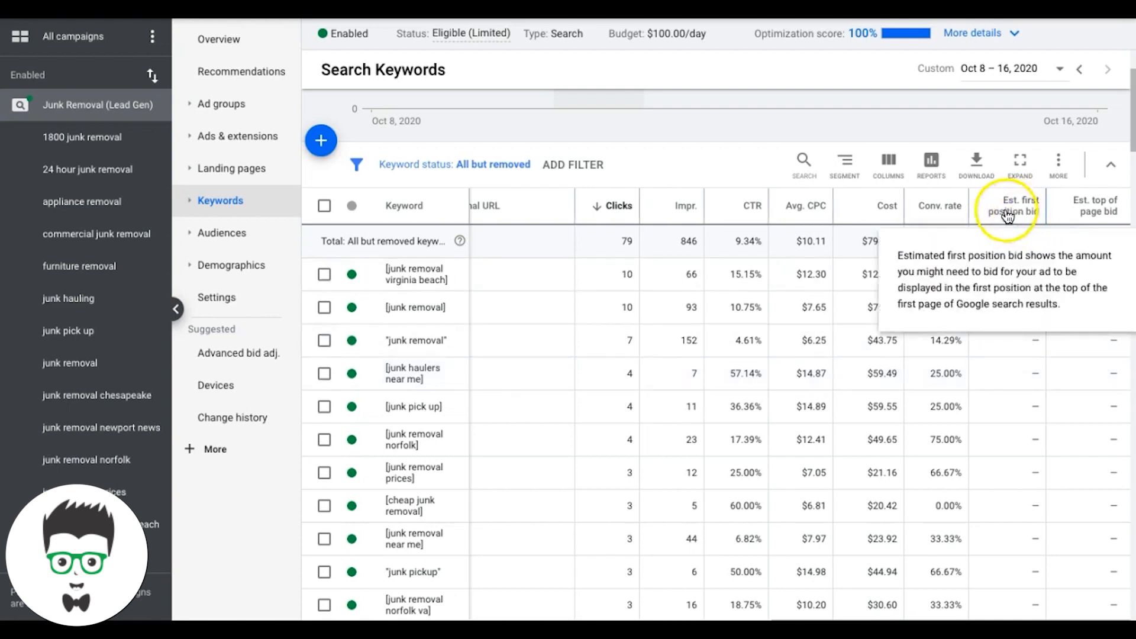
mouse_move(711, 274)
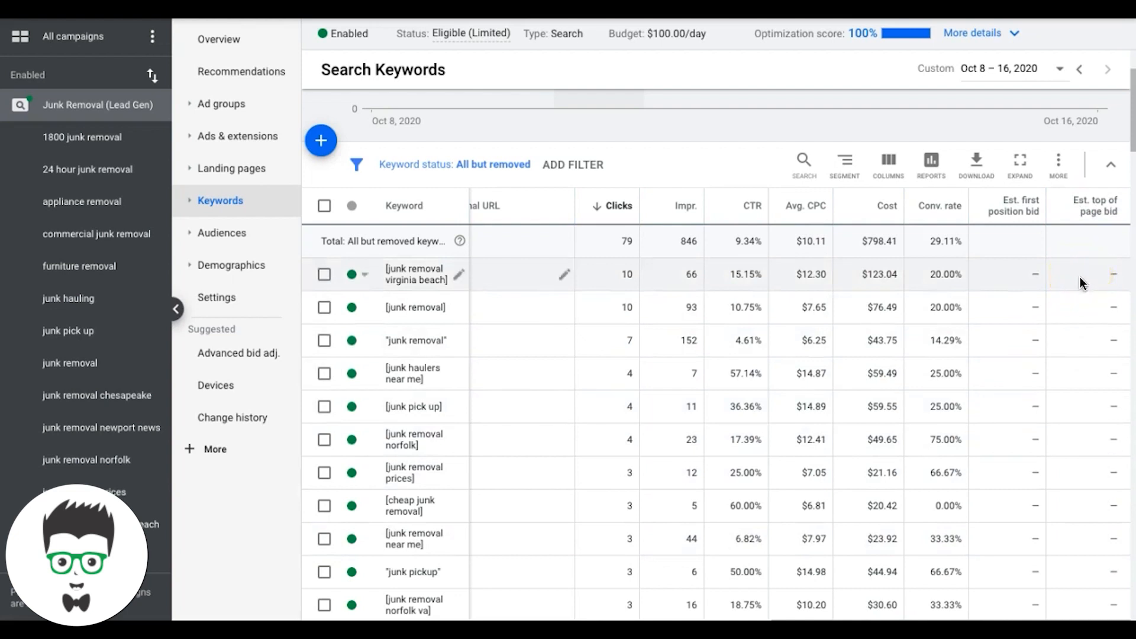
click(1111, 275)
click(1105, 321)
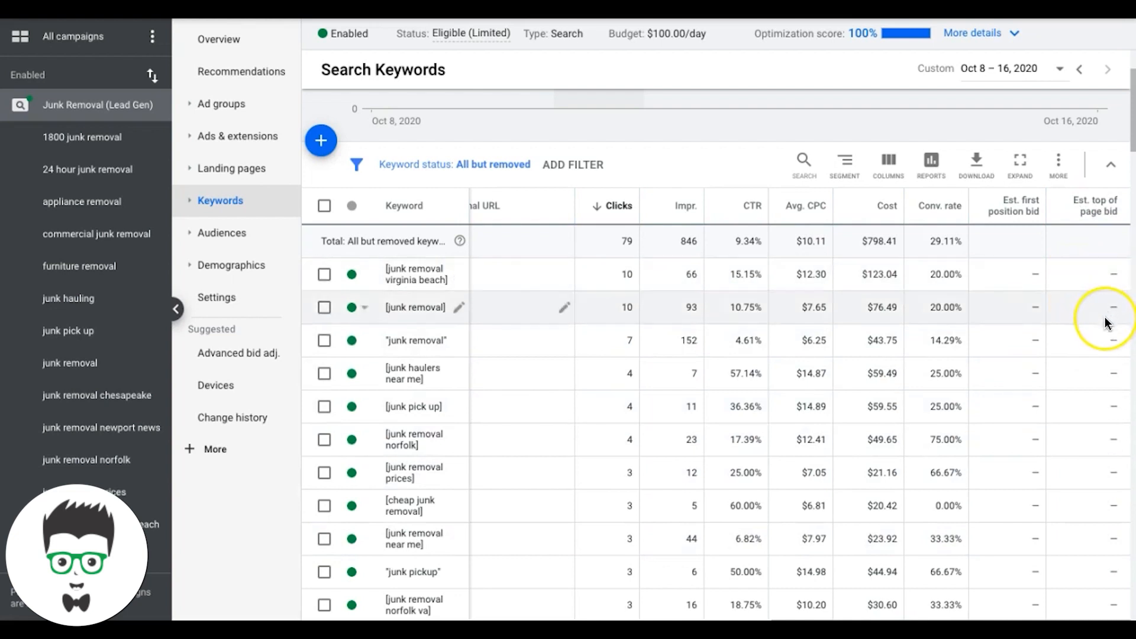
click(1111, 307)
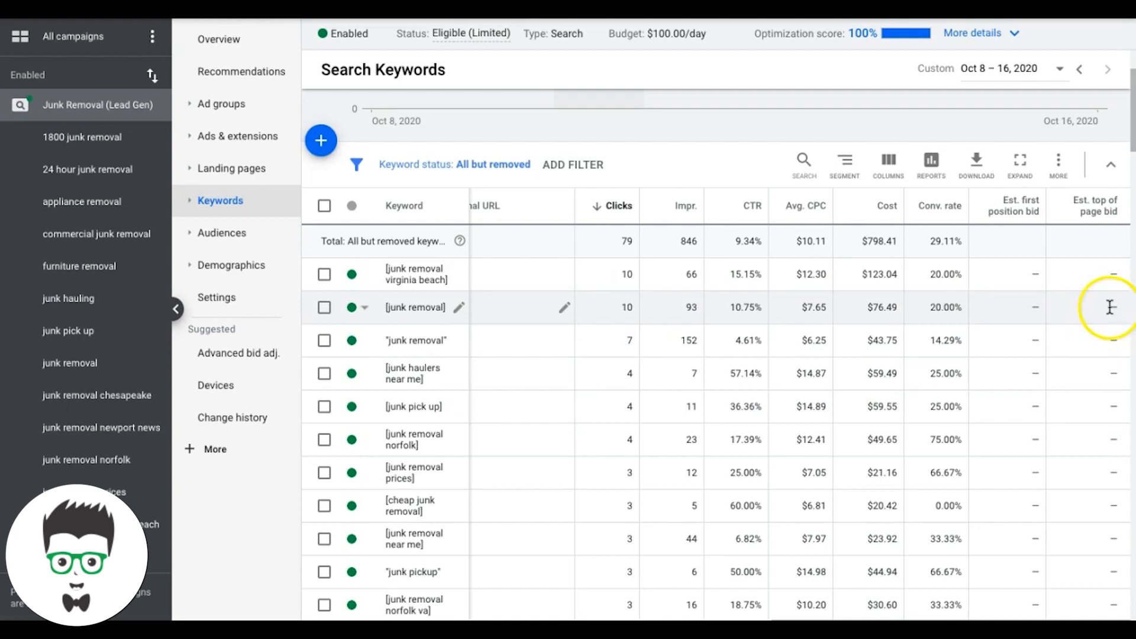
mouse_move(1106, 391)
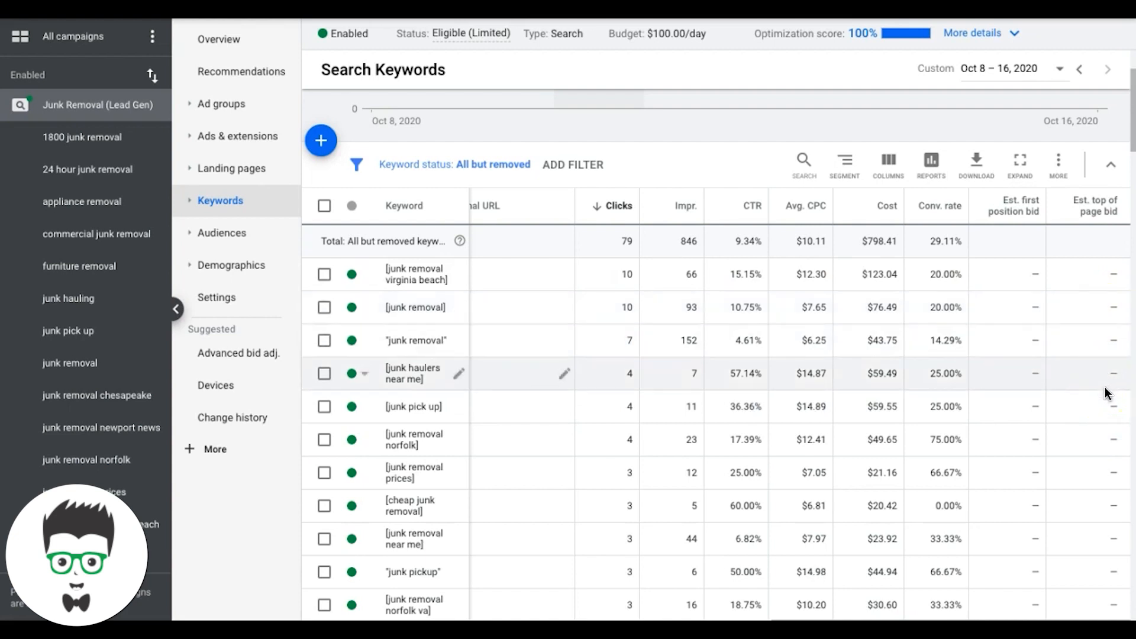
click(1111, 389)
click(1113, 394)
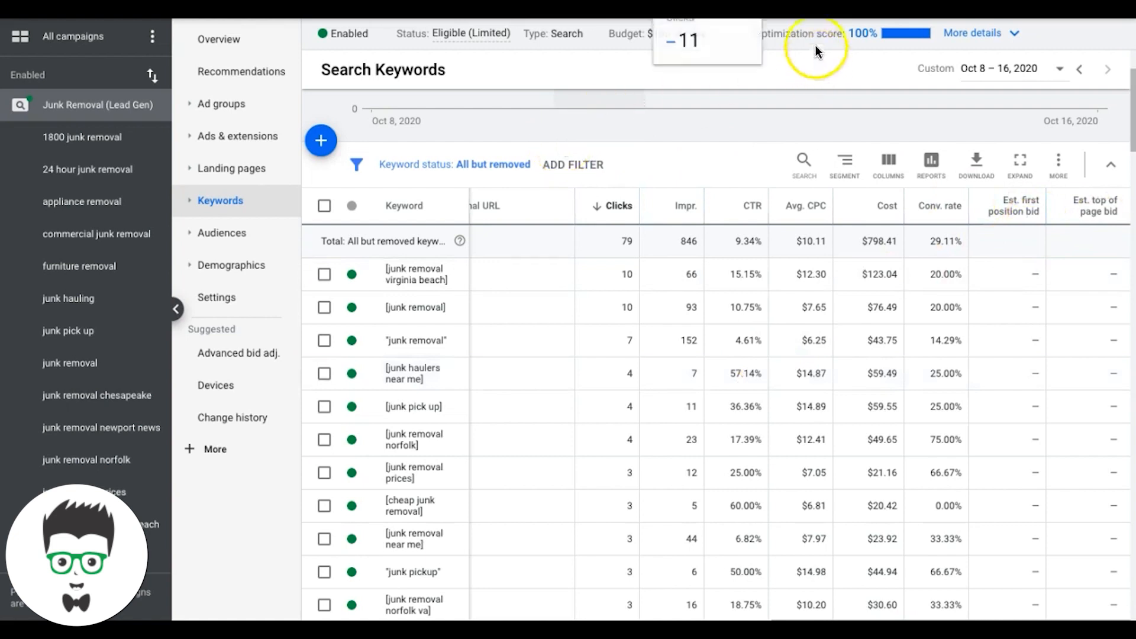
- Get Keyword Planner ideas for 'junk removal', showing top of page bid low and high ranges
click(708, 9)
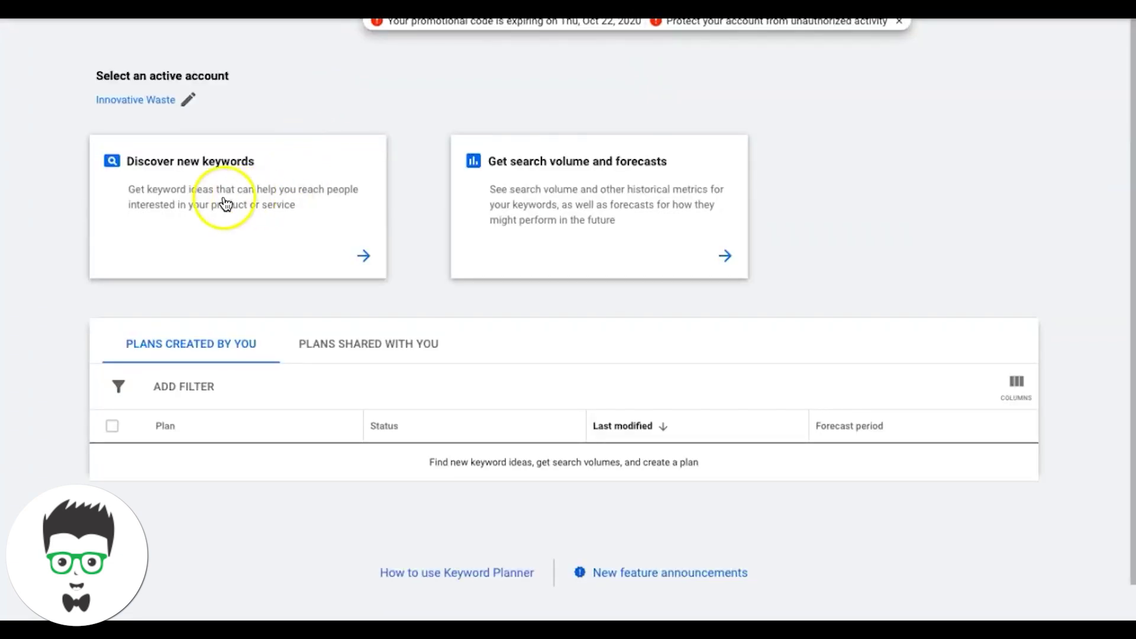
click(224, 197)
text(j)
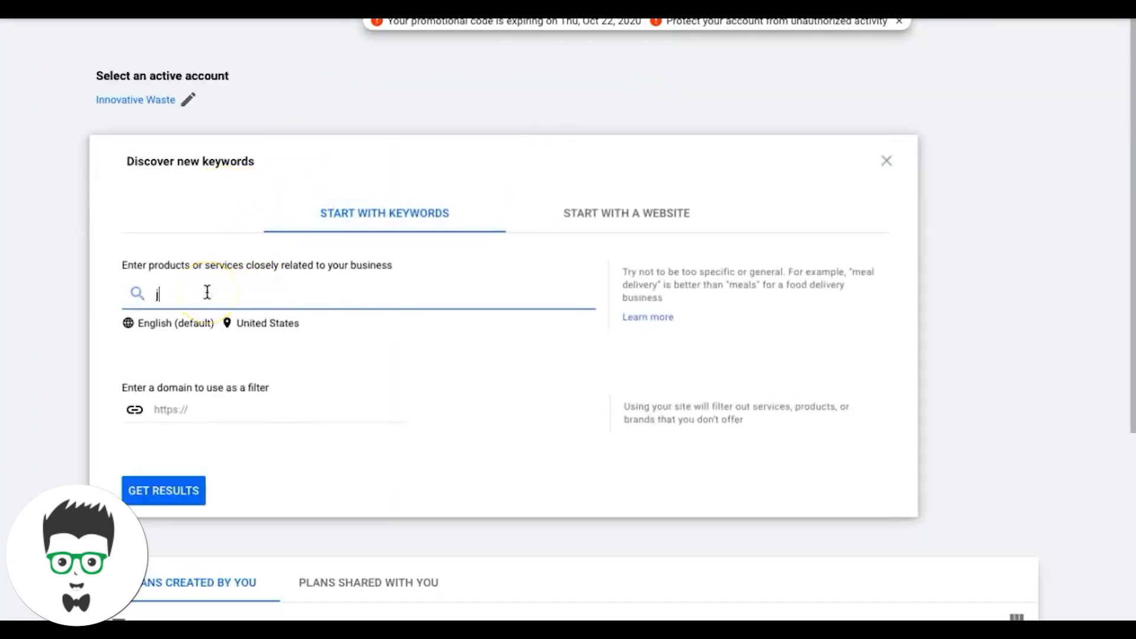
text(unk re)
text(moval)
key(Return)
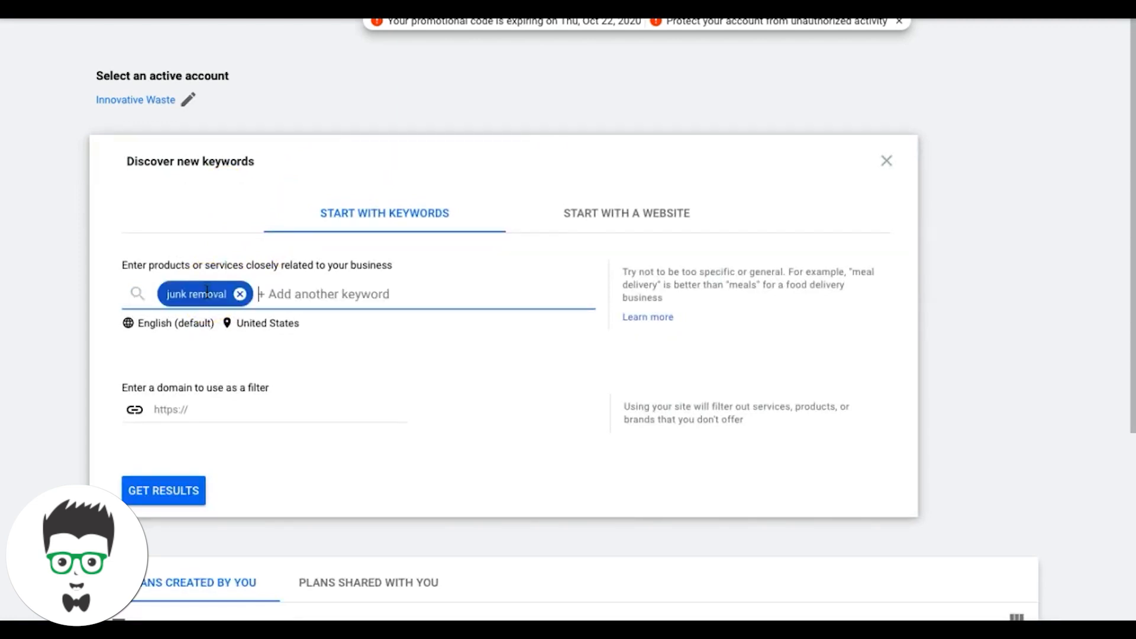
click(164, 493)
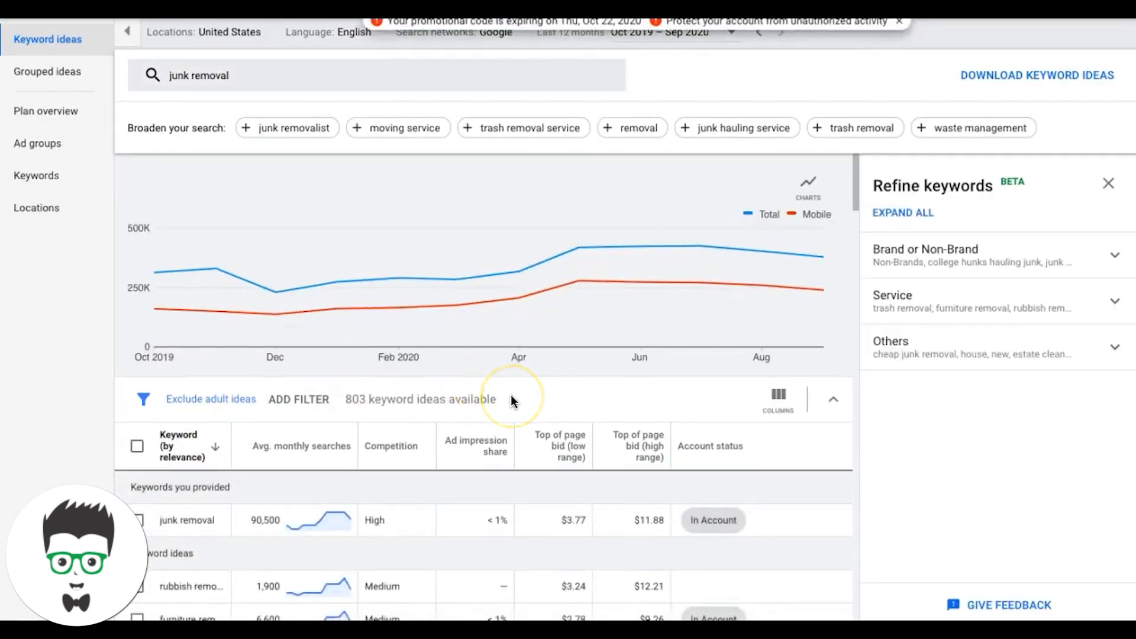
scroll(511, 396, down, 2)
scroll(510, 401, down, 1)
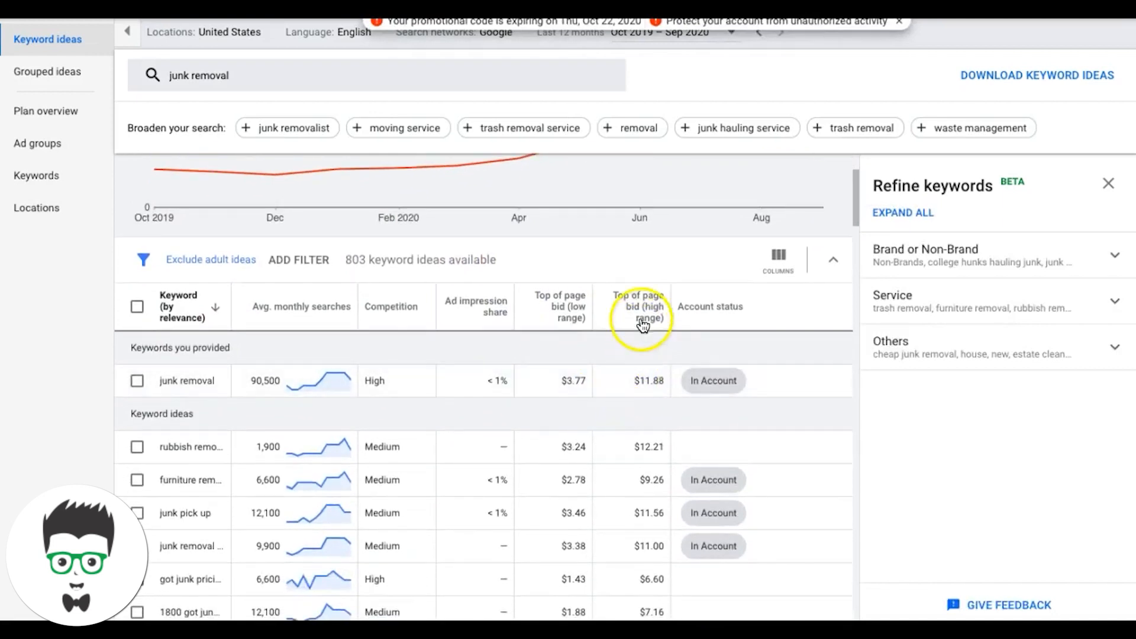
click(646, 323)
scroll(512, 312, down, 2)
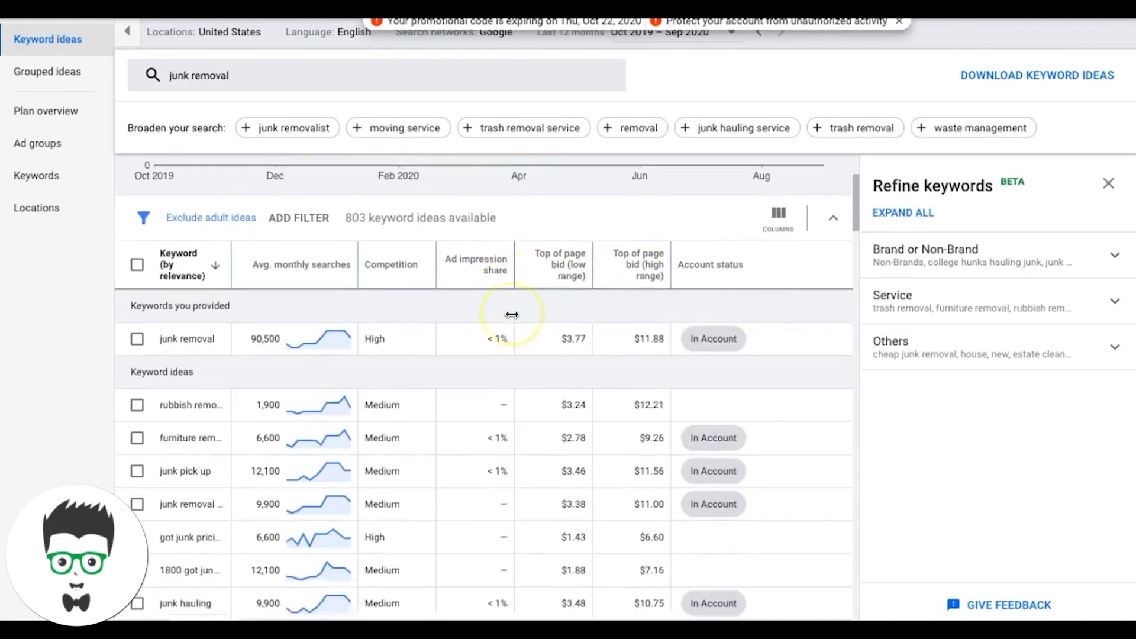
scroll(513, 314, up, 4)
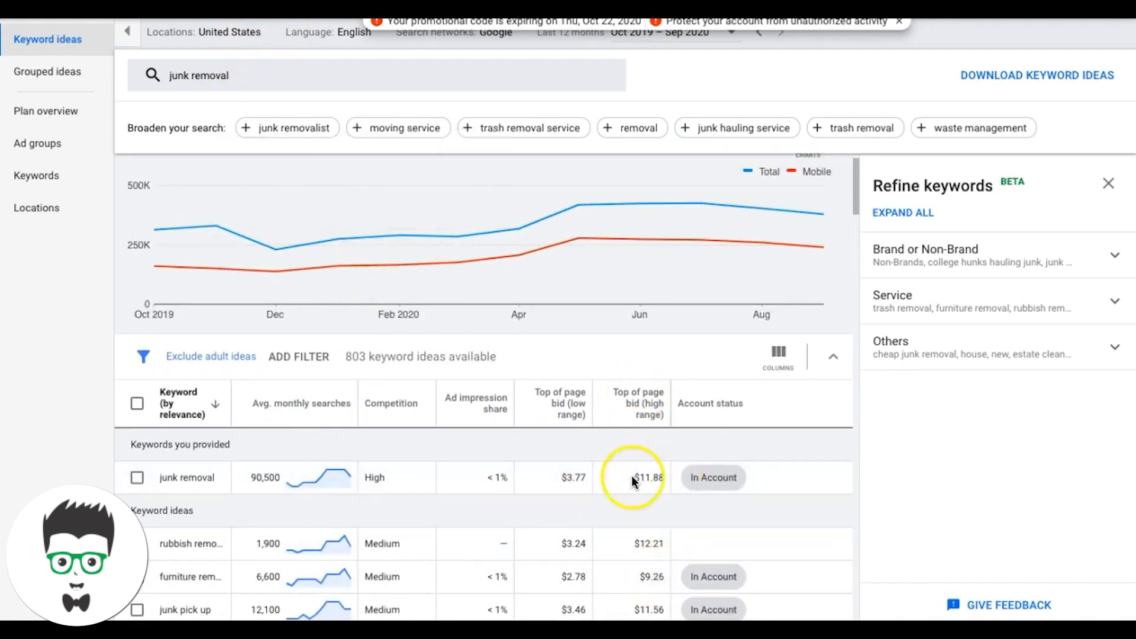
- Target Virginia Beach city and stop targeting the whole United States
click(238, 32)
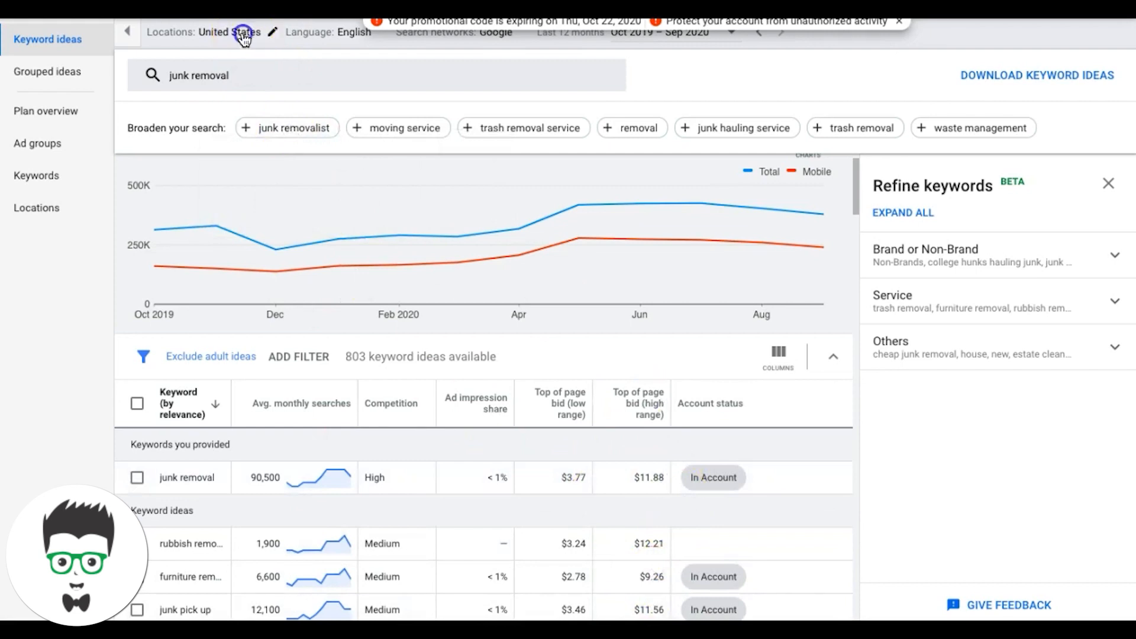
click(170, 135)
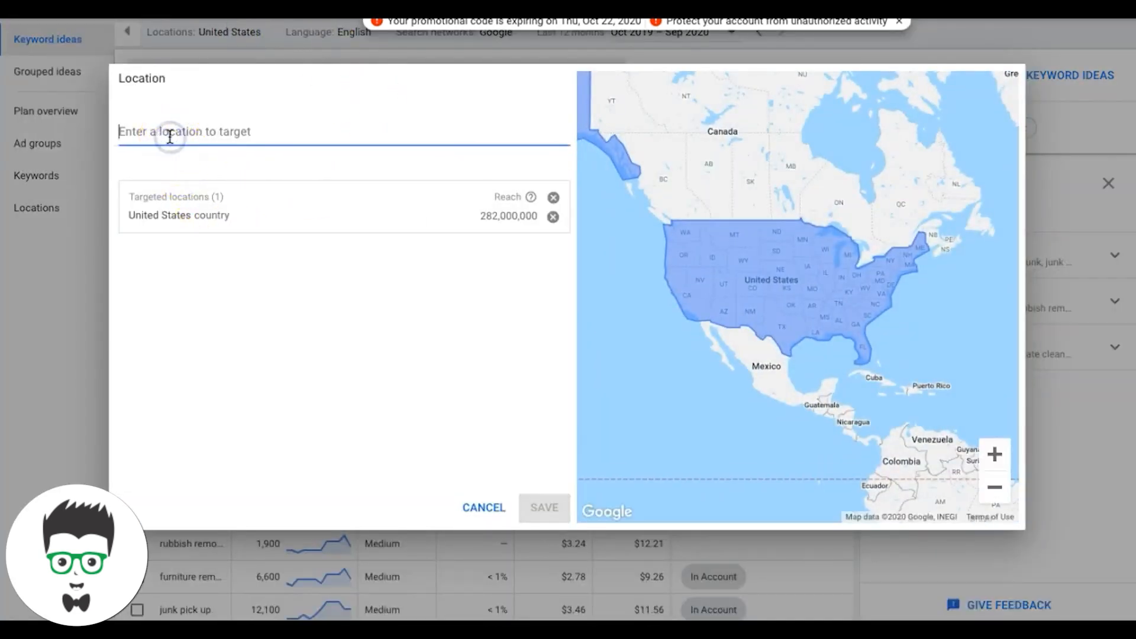
text(vir)
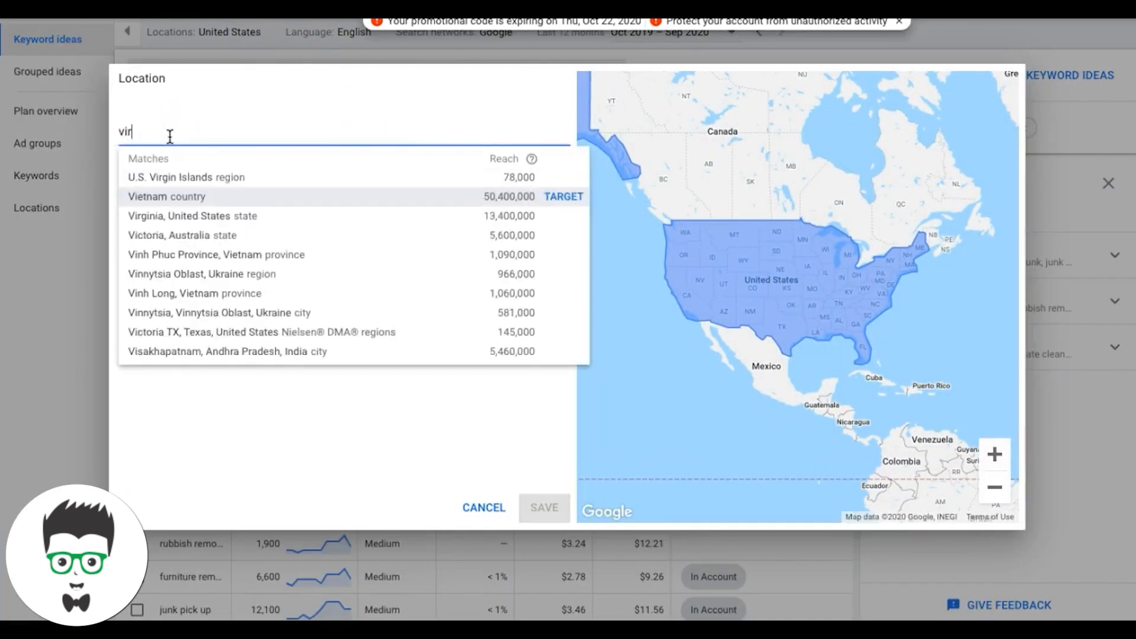
text(ginia b)
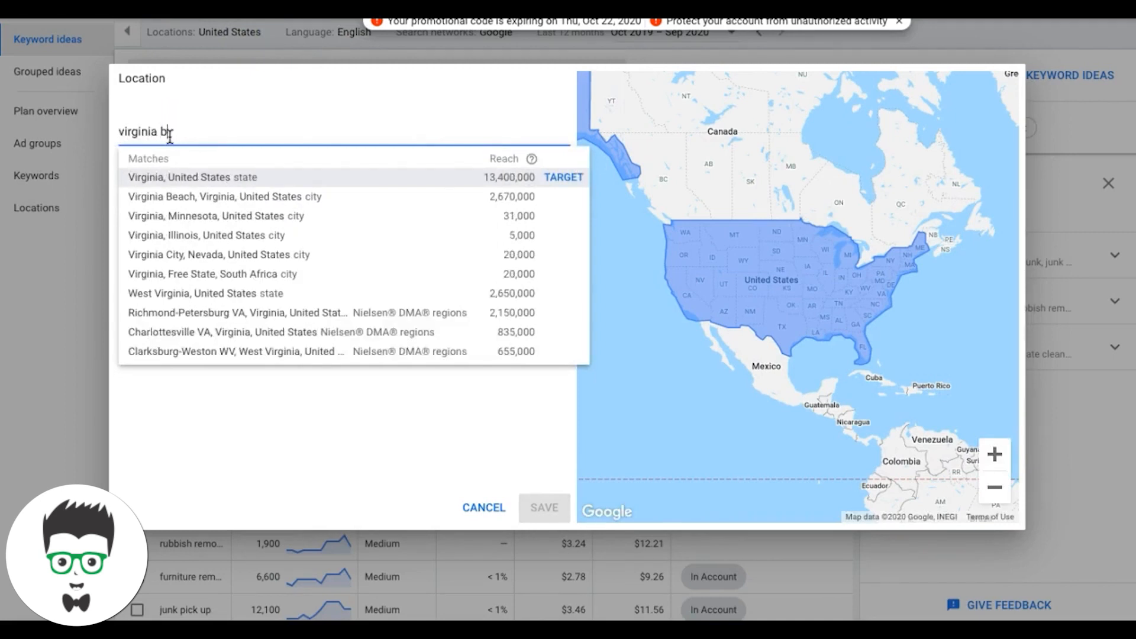
text(each)
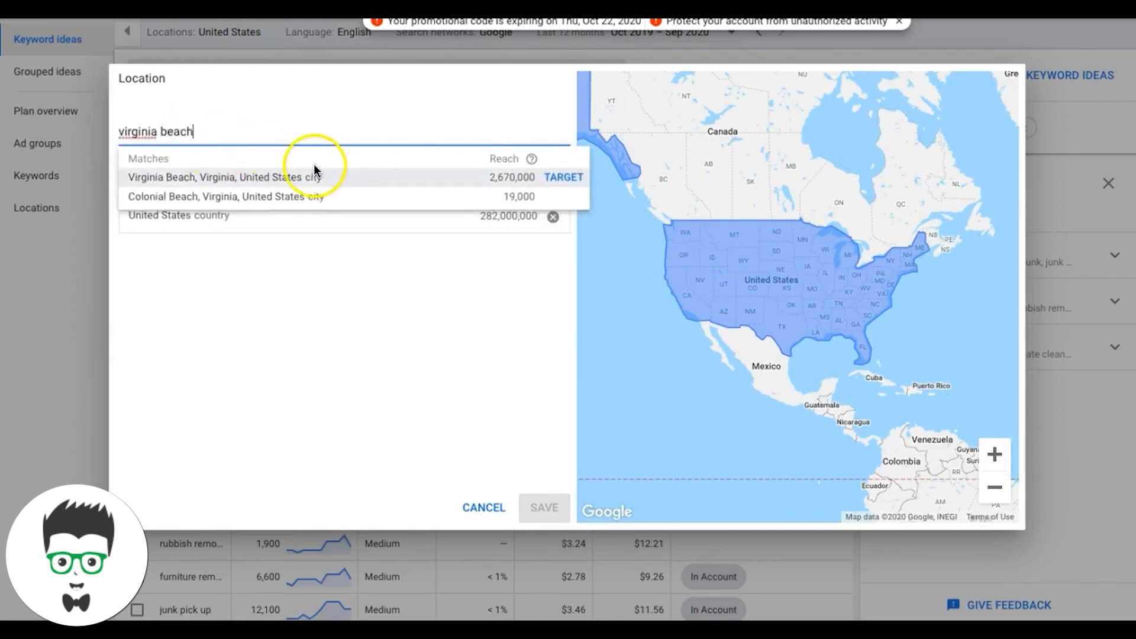
click(554, 180)
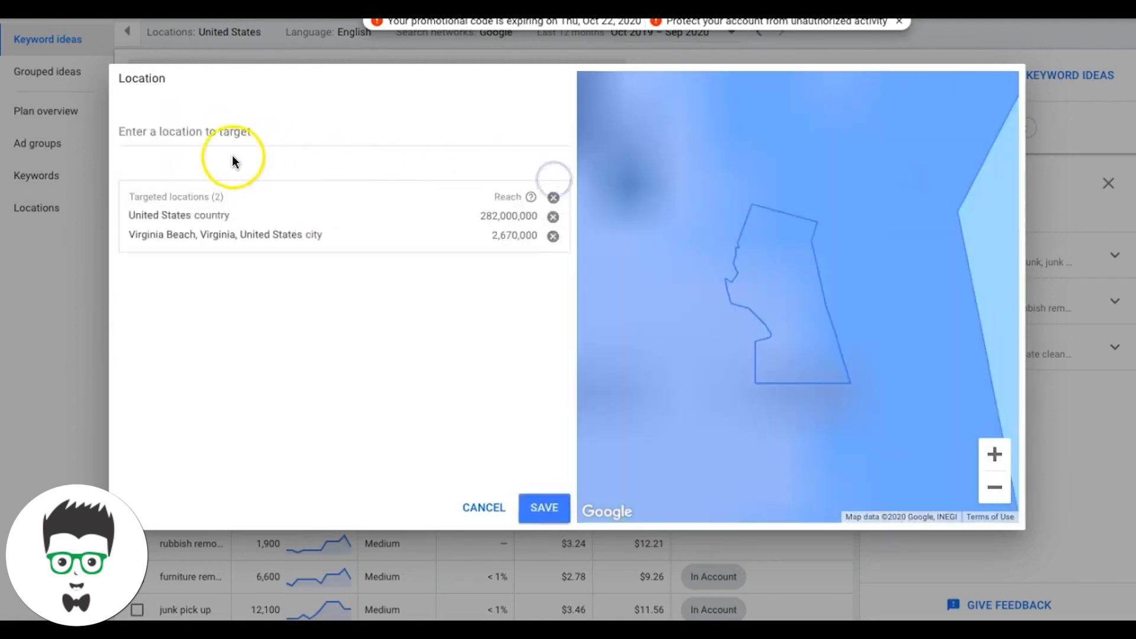
click(553, 216)
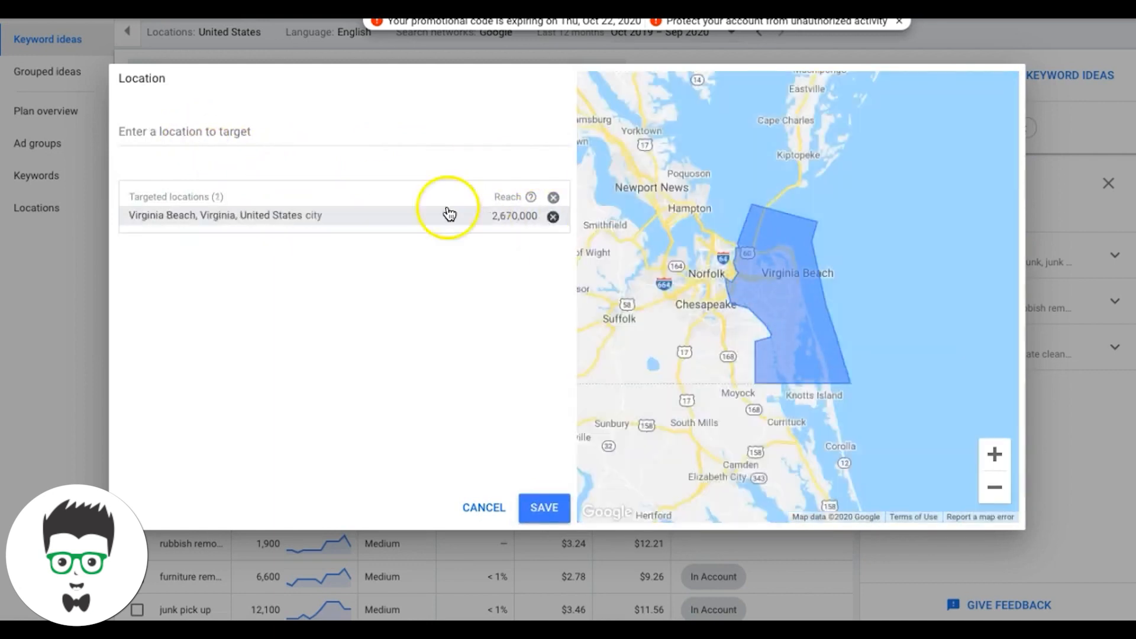
- Also target the Norfolk-Portsmouth-Newport News DMA and save the locations
click(182, 133)
text(n)
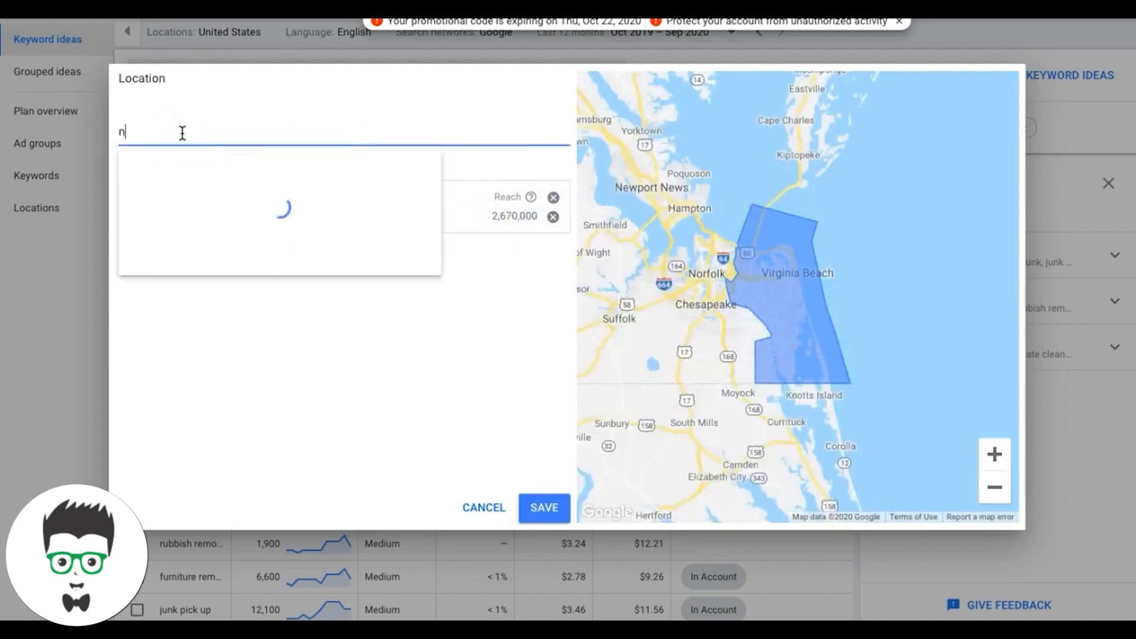
text(orfolk)
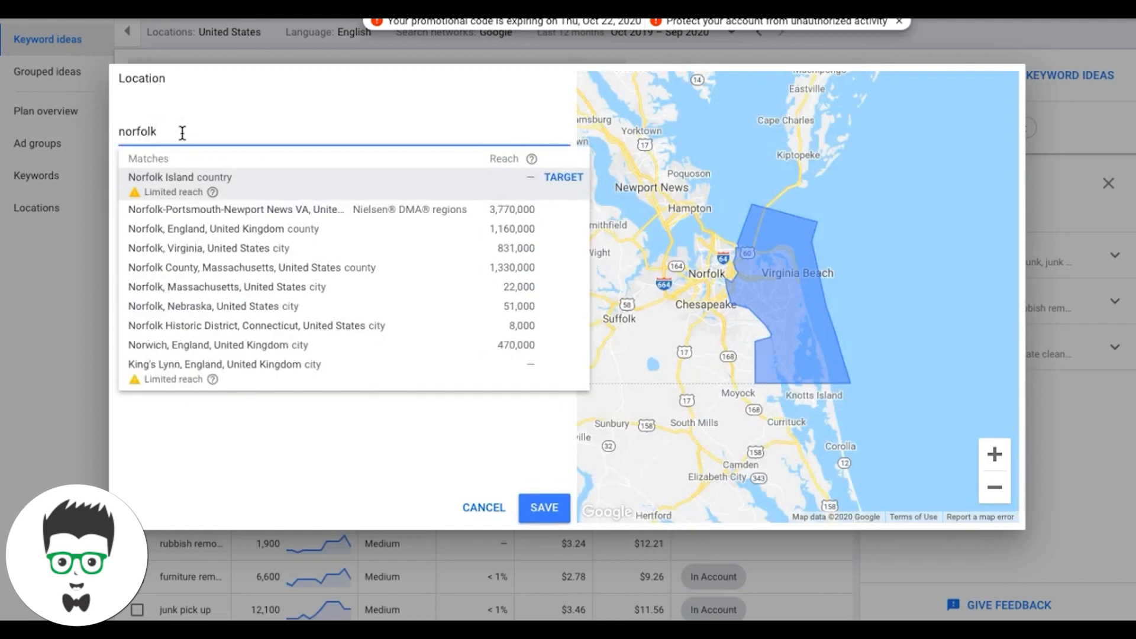
mouse_move(356, 209)
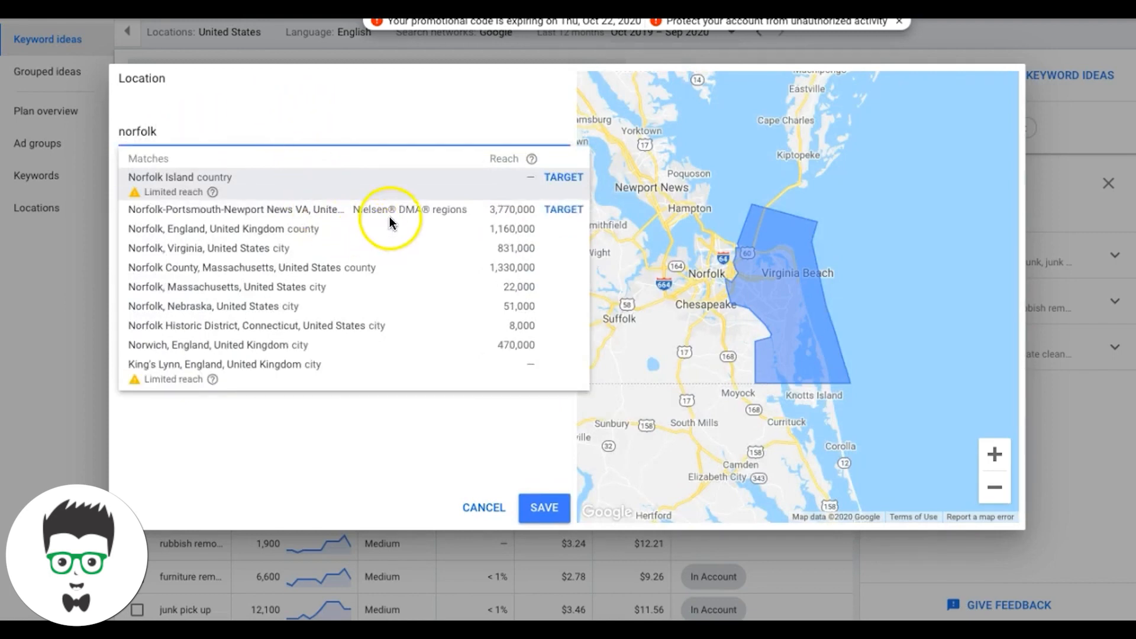
click(573, 214)
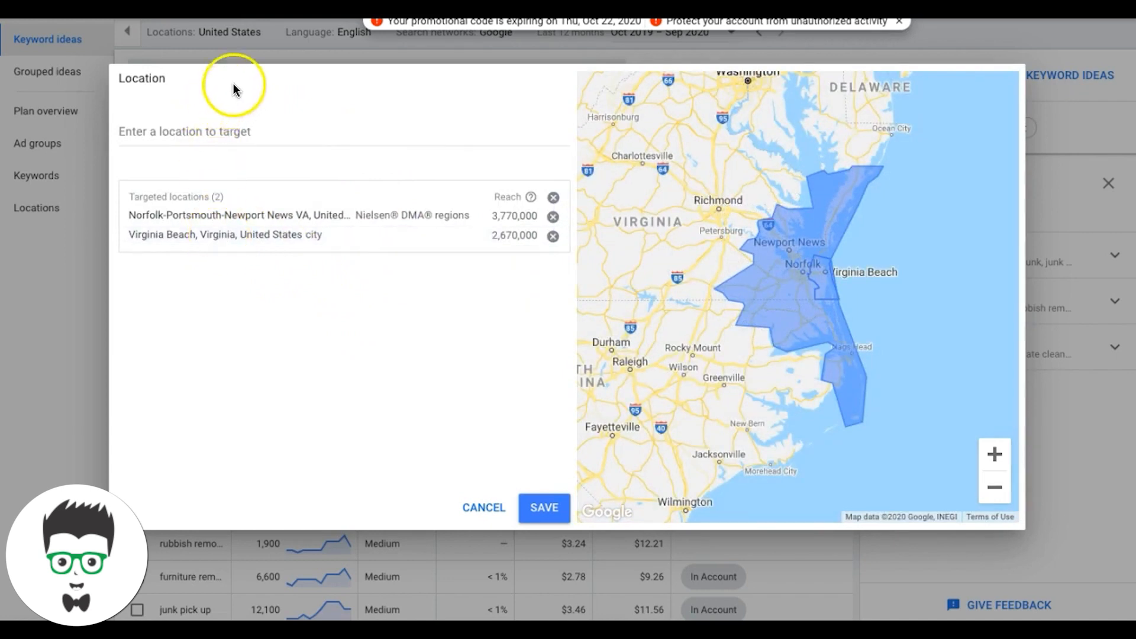
click(544, 508)
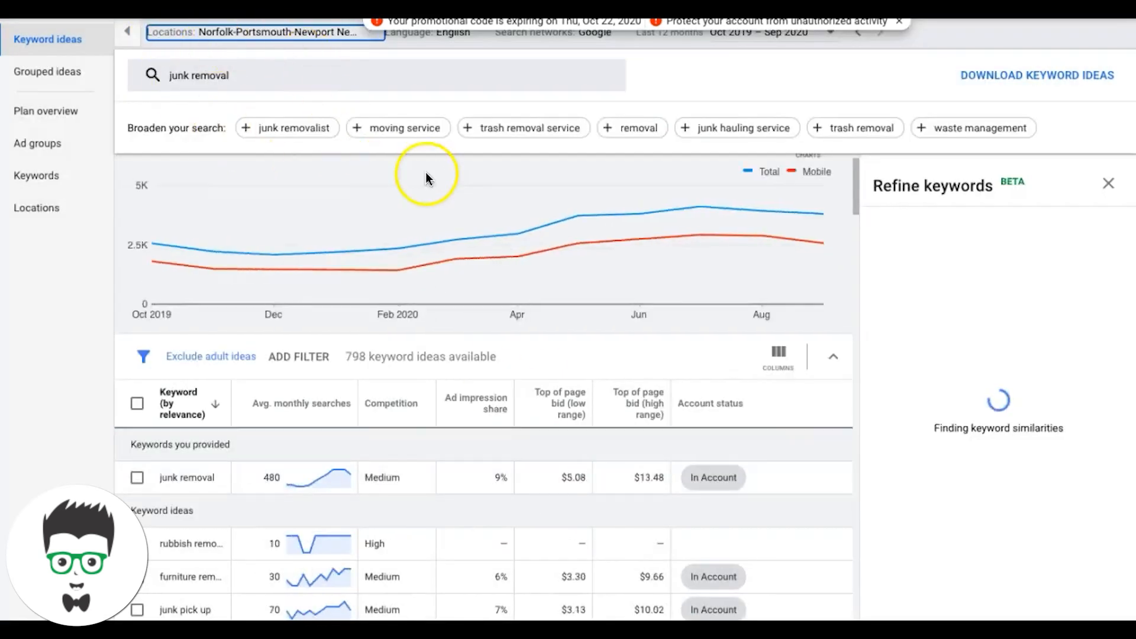
scroll(617, 489, down, 2)
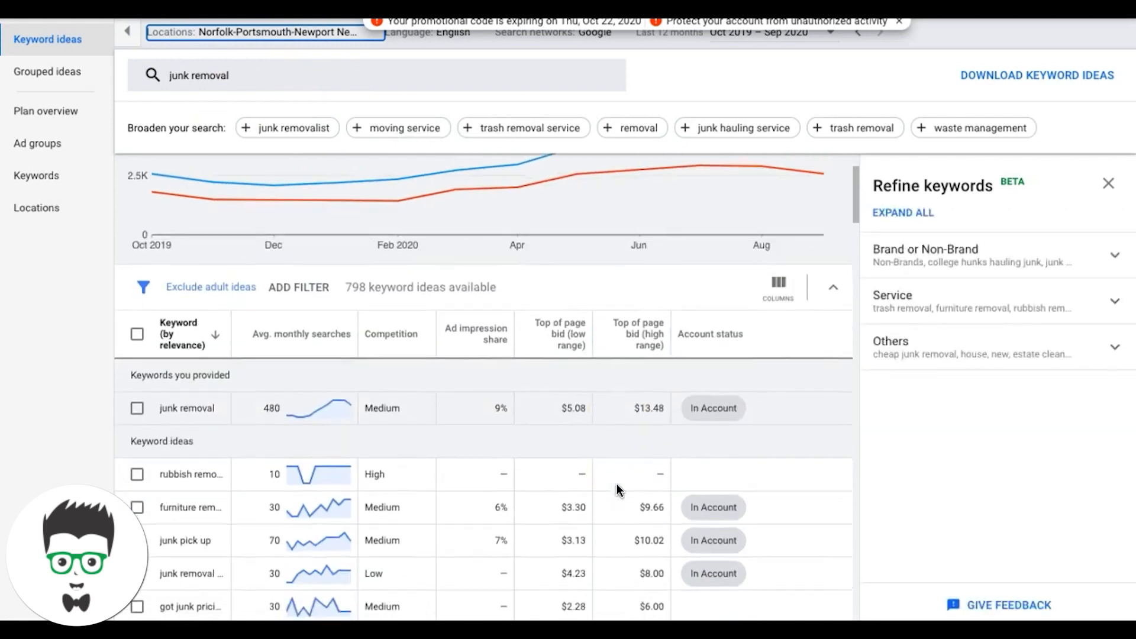
scroll(617, 488, down, 1)
scroll(619, 489, down, 1)
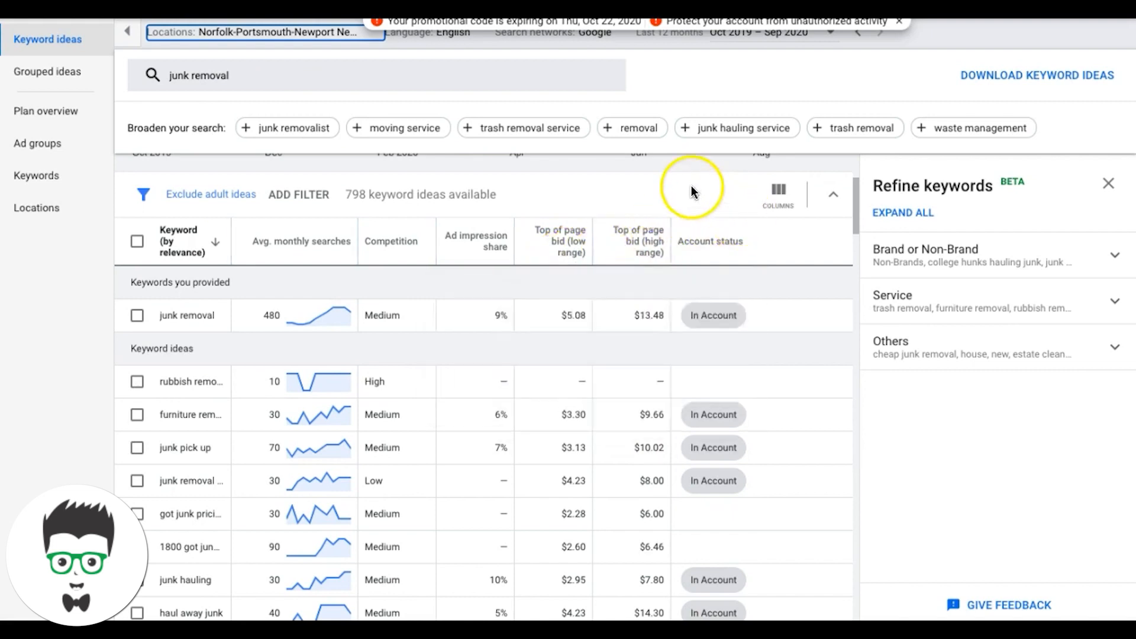
scroll(675, 200, down, 1)
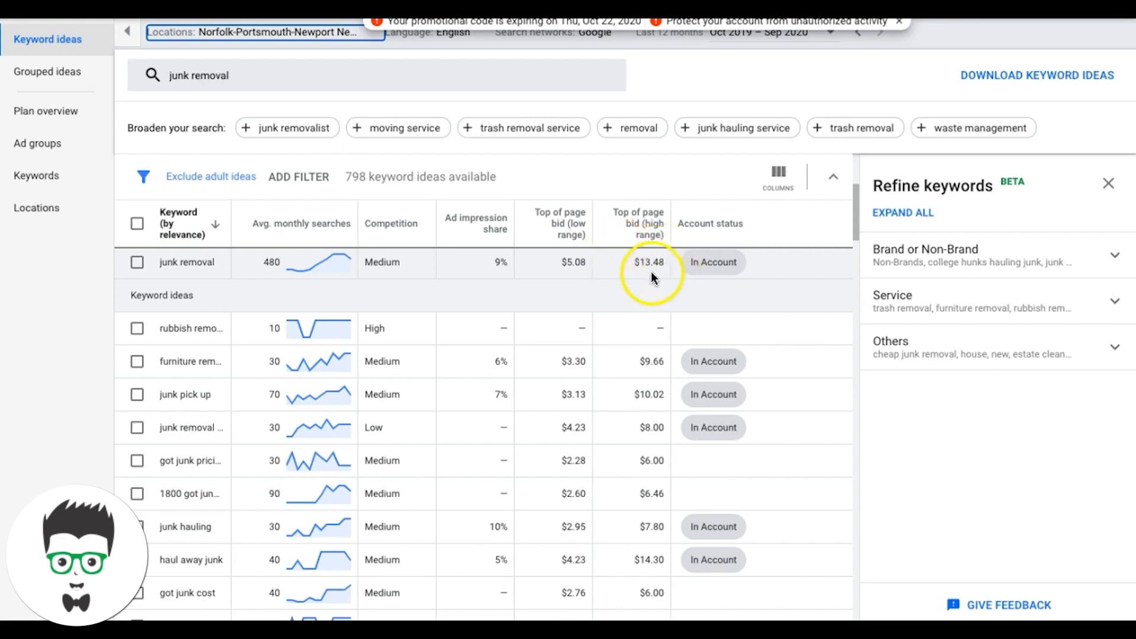
scroll(479, 311, down, 1)
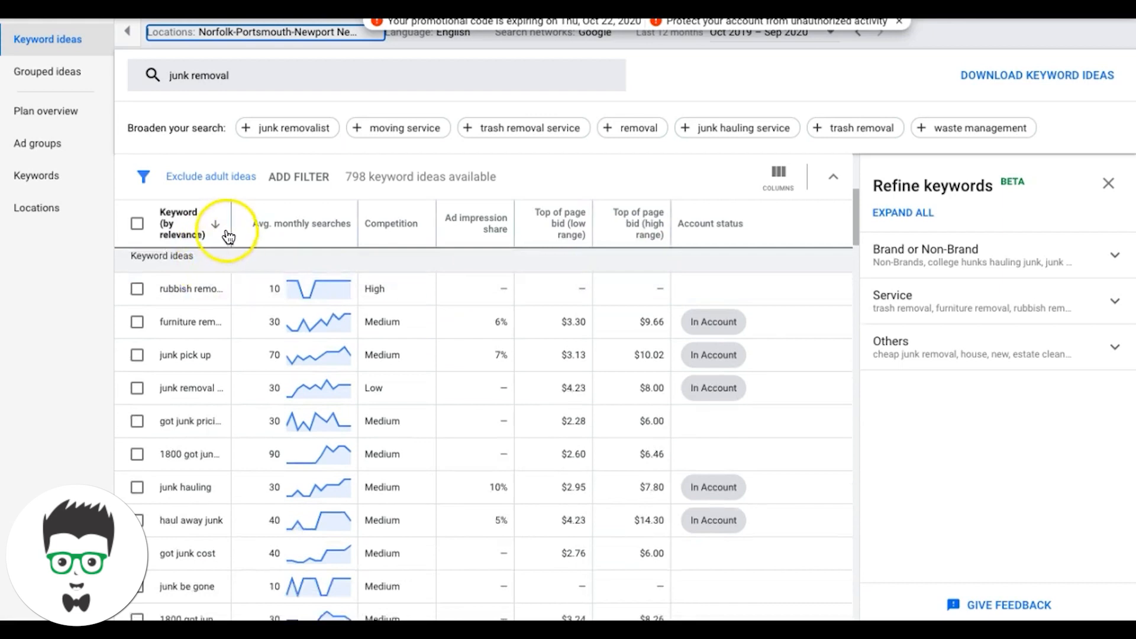
- Widen the Keyword column of the ideas table so full keyword names show
drag(229, 233, 307, 252)
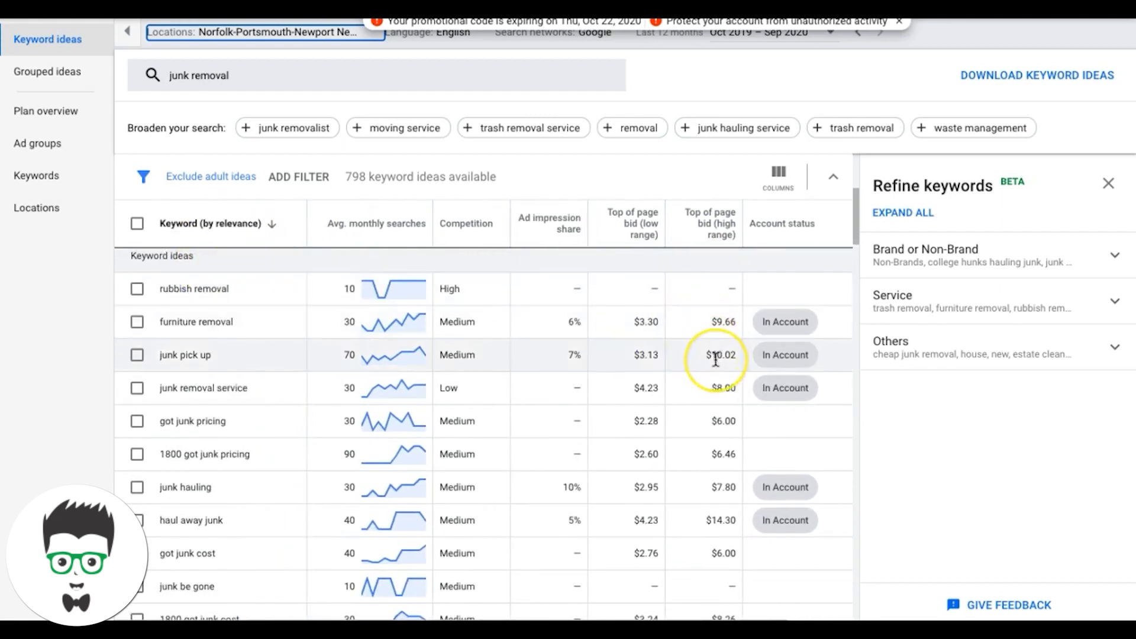
scroll(715, 359, down, 2)
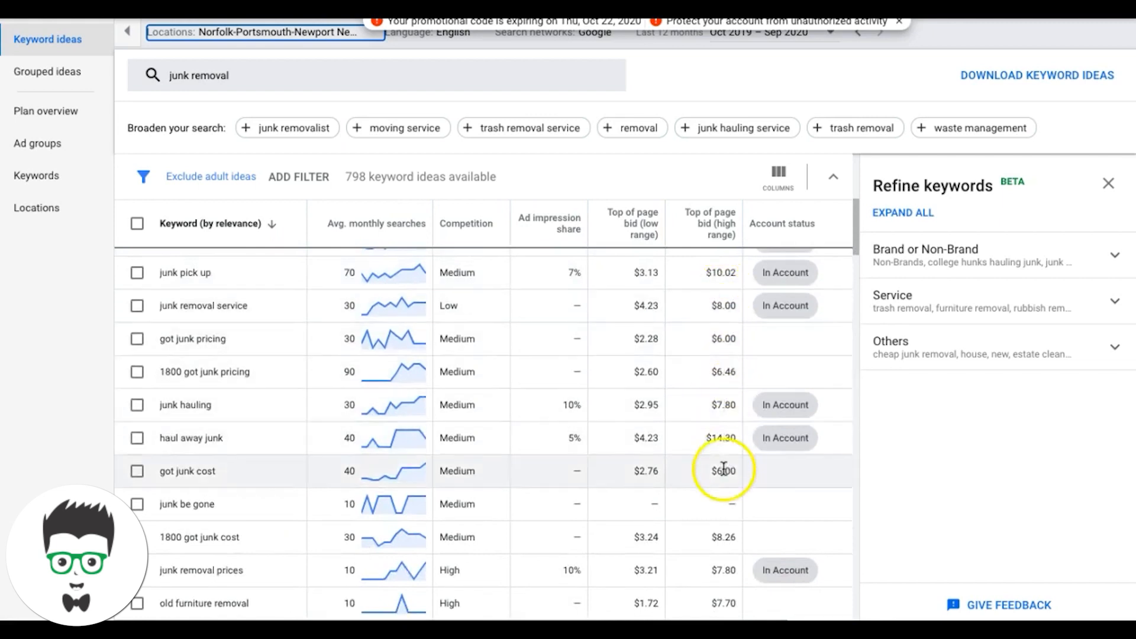
scroll(722, 374, down, 1)
scroll(722, 375, down, 2)
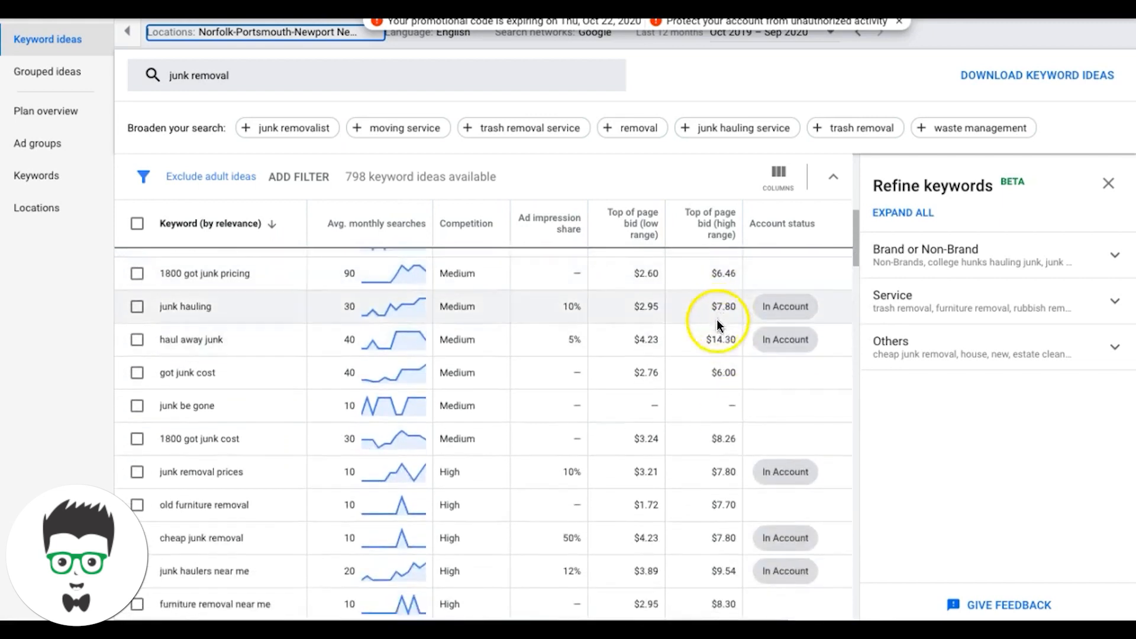
scroll(707, 391, up, 5)
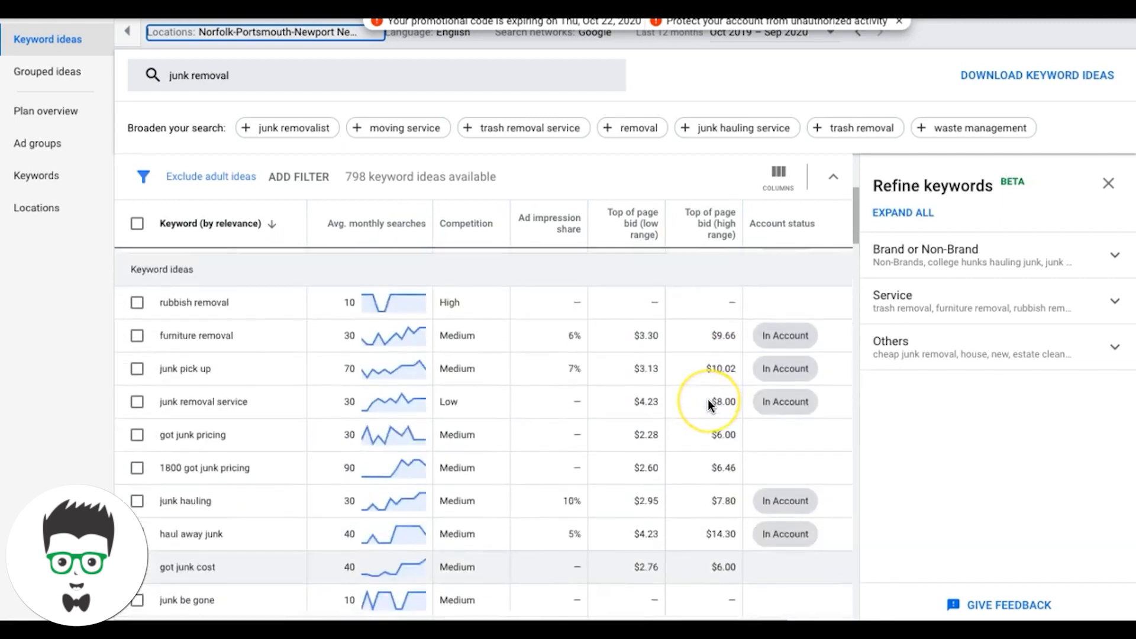
scroll(708, 399, up, 1)
scroll(707, 399, up, 2)
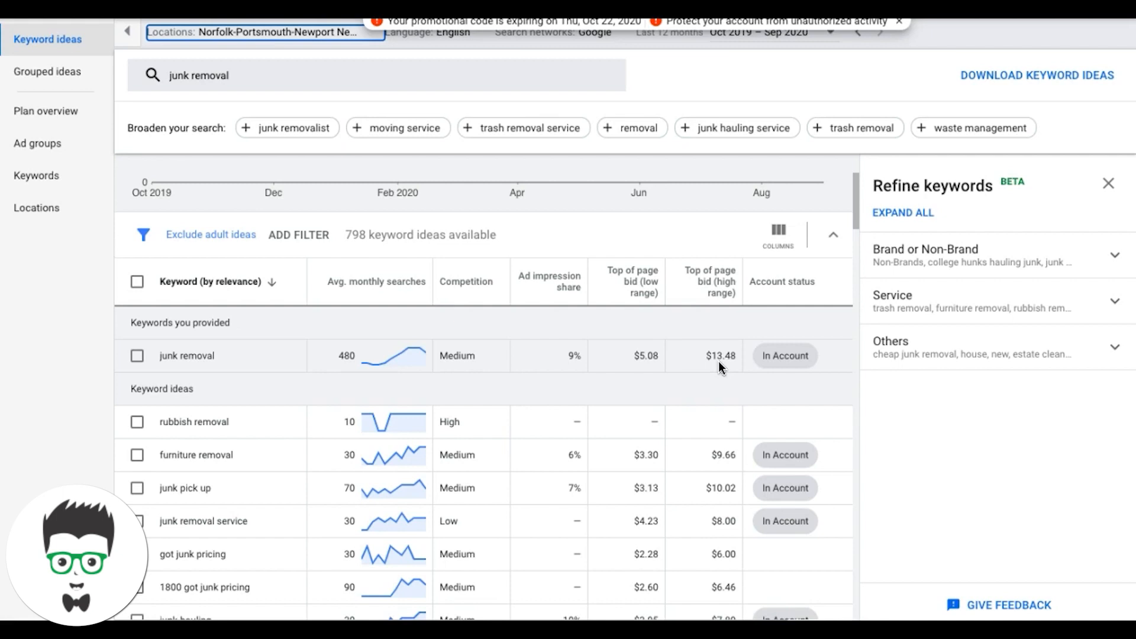
click(597, 349)
scroll(257, 369, down, 1)
scroll(257, 370, down, 1)
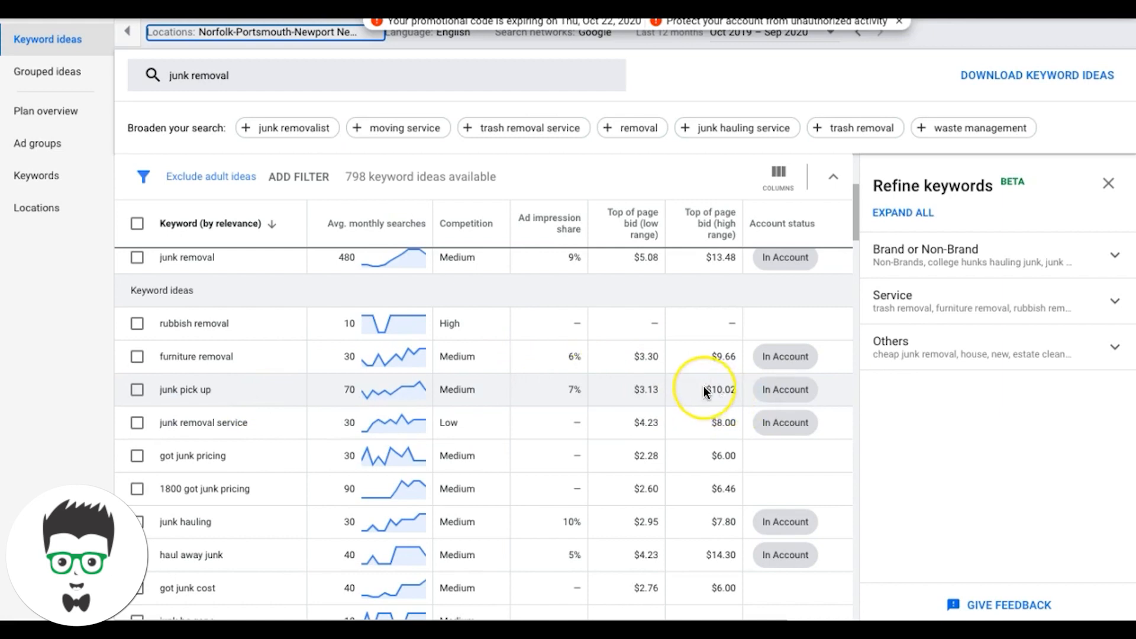
scroll(722, 401, down, 1)
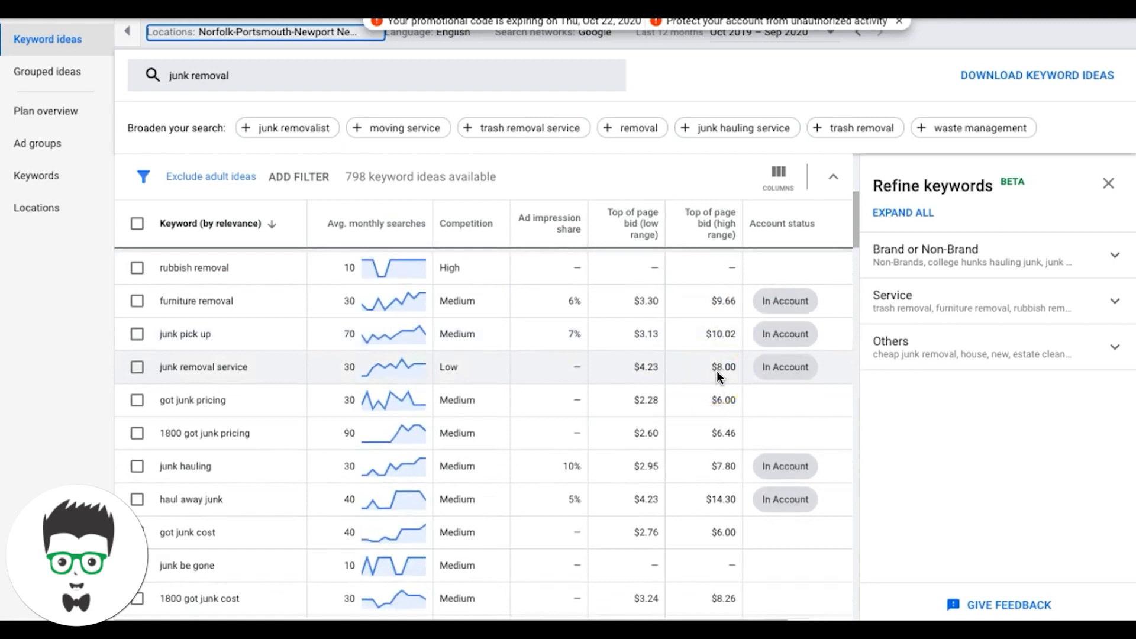
click(717, 341)
scroll(363, 391, down, 1)
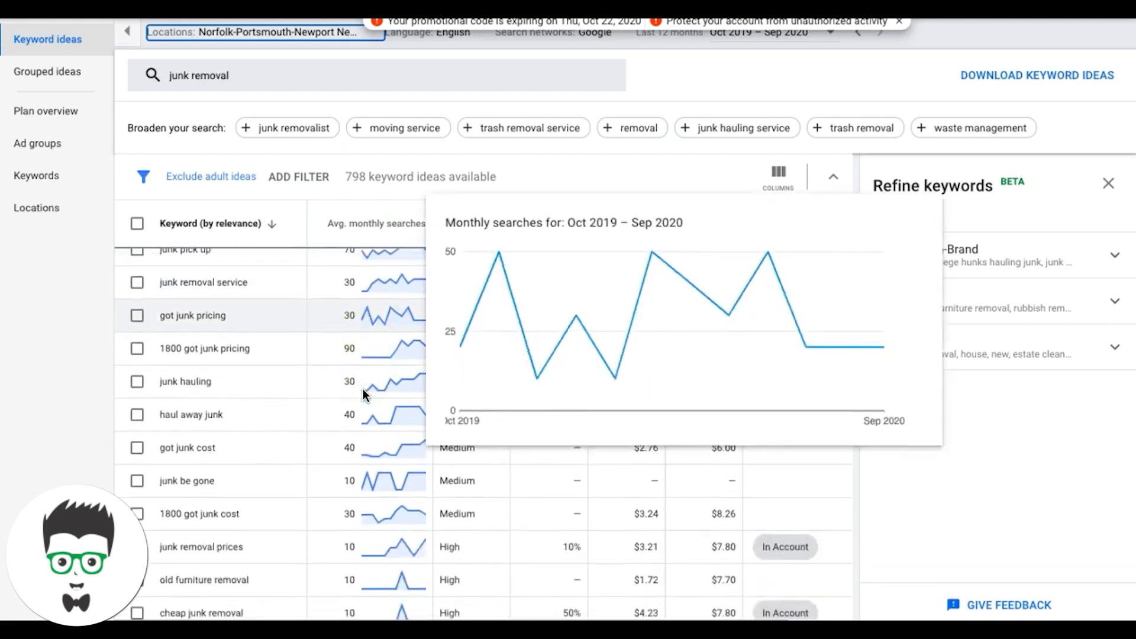
scroll(362, 389, down, 1)
scroll(363, 389, down, 1)
scroll(363, 389, down, 1)
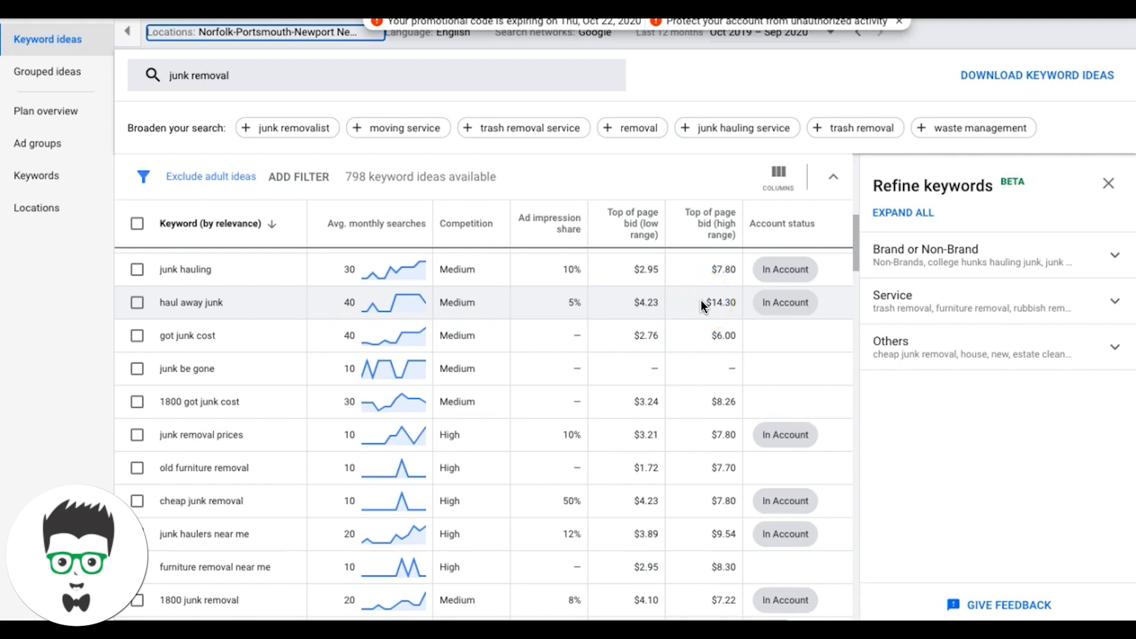
scroll(206, 428, down, 1)
scroll(204, 429, down, 1)
scroll(205, 429, down, 1)
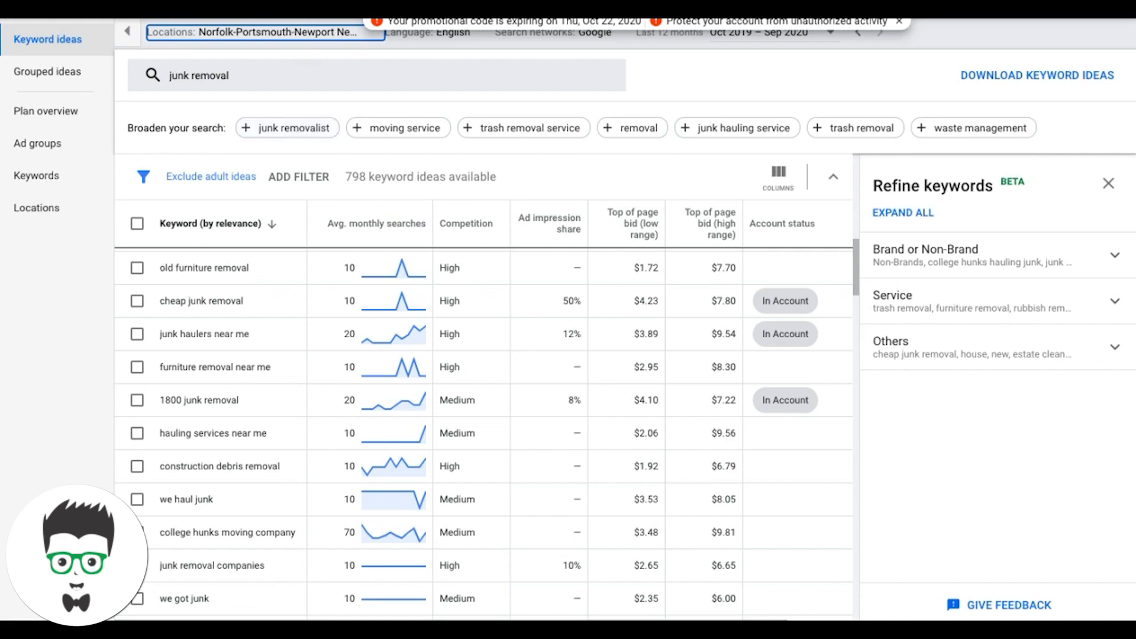
scroll(696, 291, up, 3)
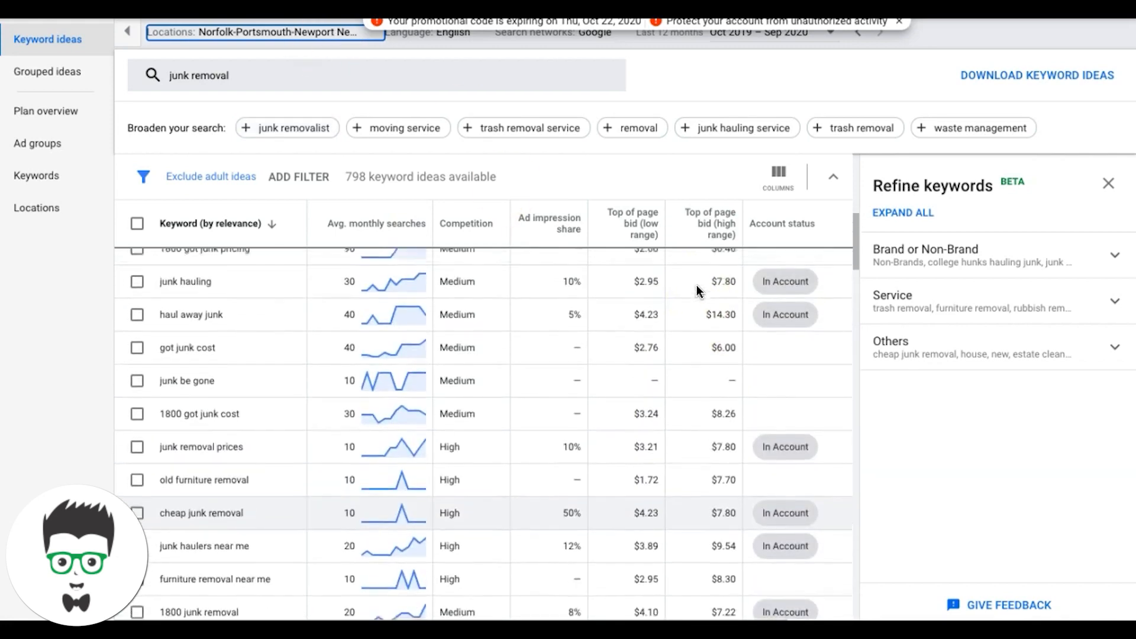
scroll(698, 285, up, 4)
scroll(703, 337, up, 2)
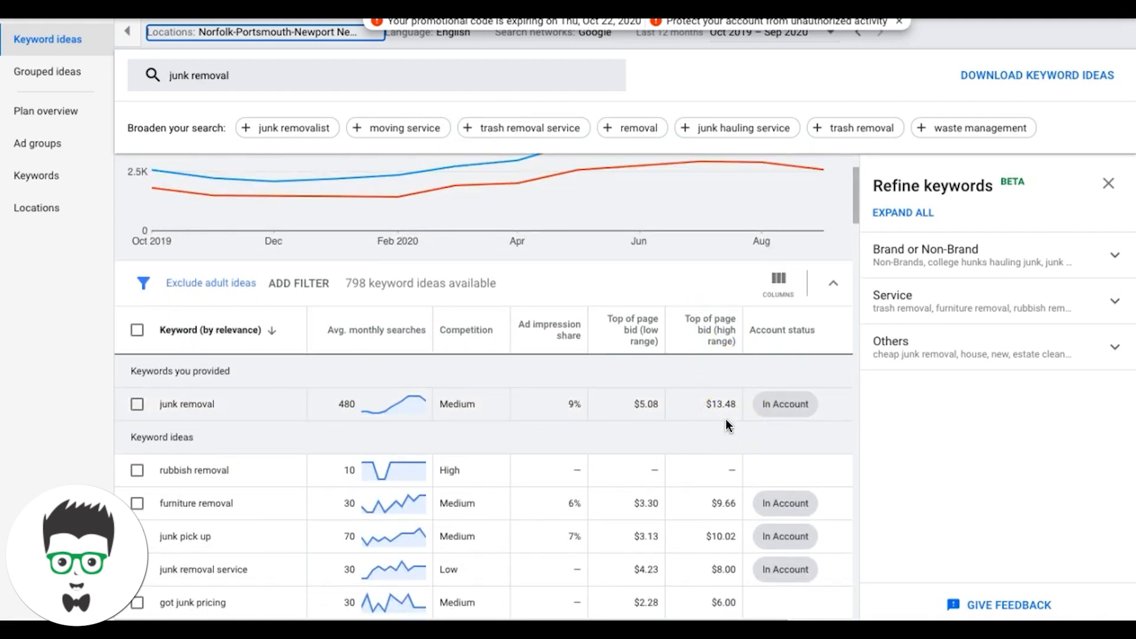
click(719, 425)
scroll(718, 427, down, 1)
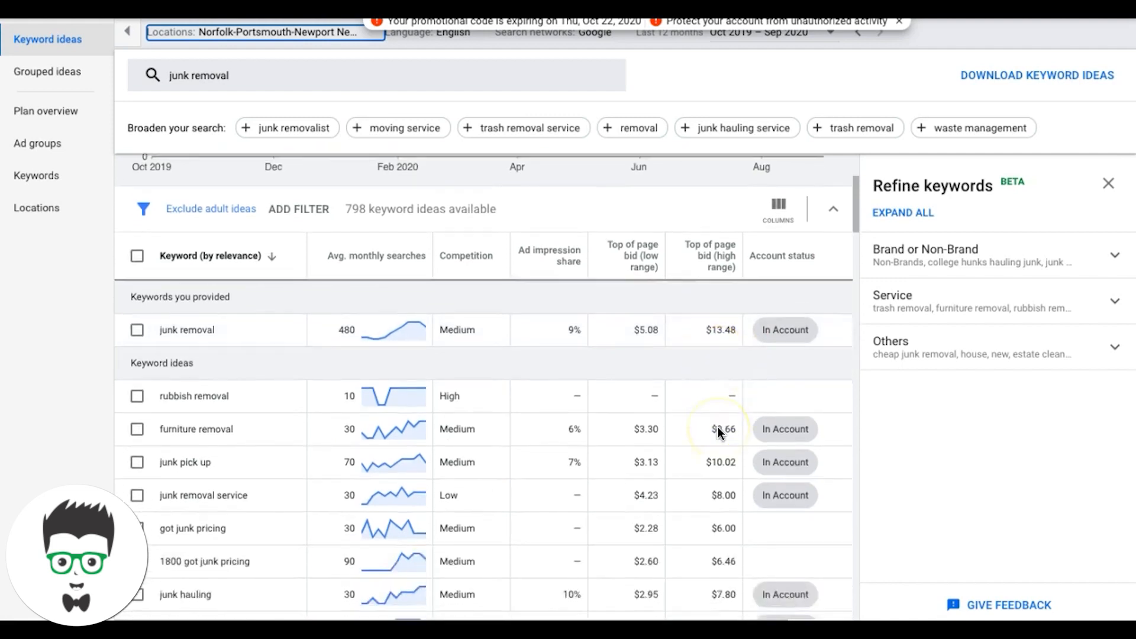
click(707, 338)
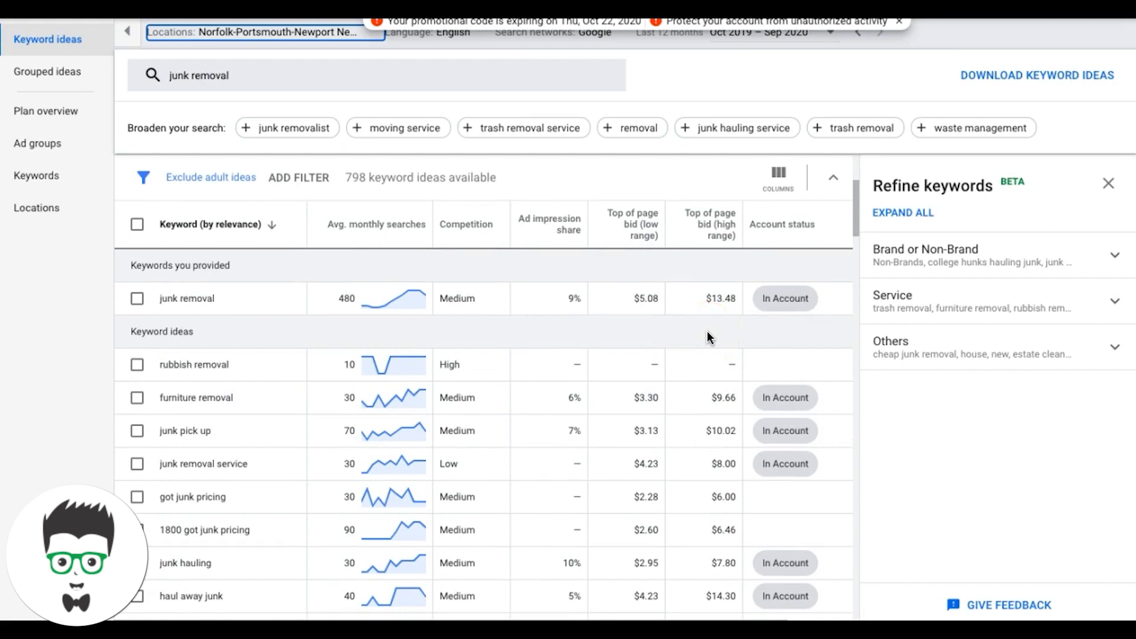
click(721, 299)
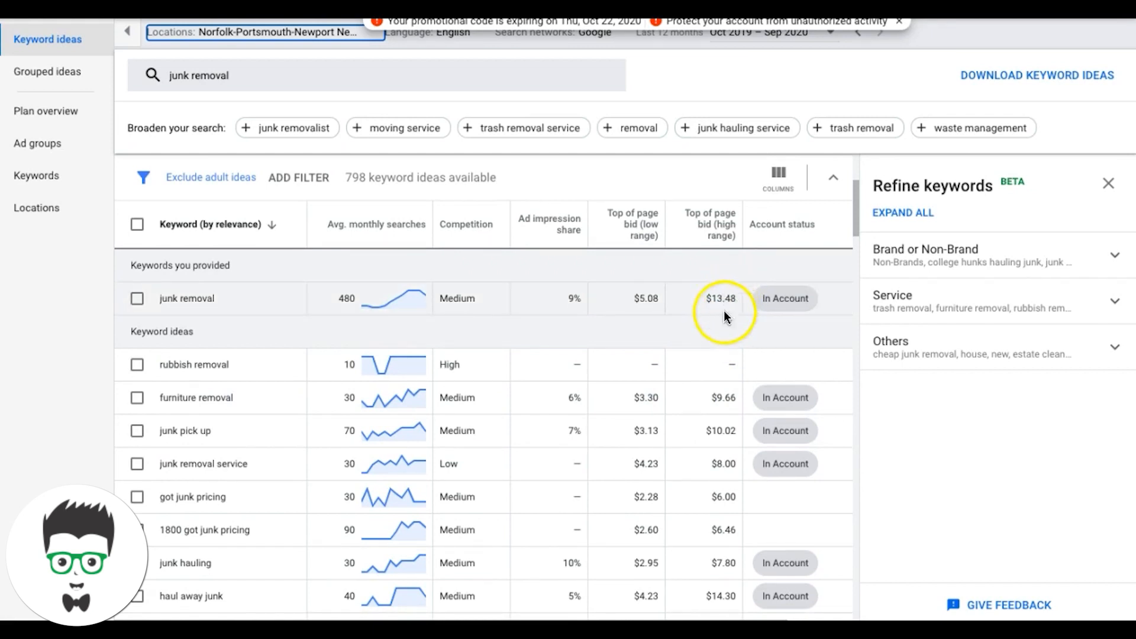